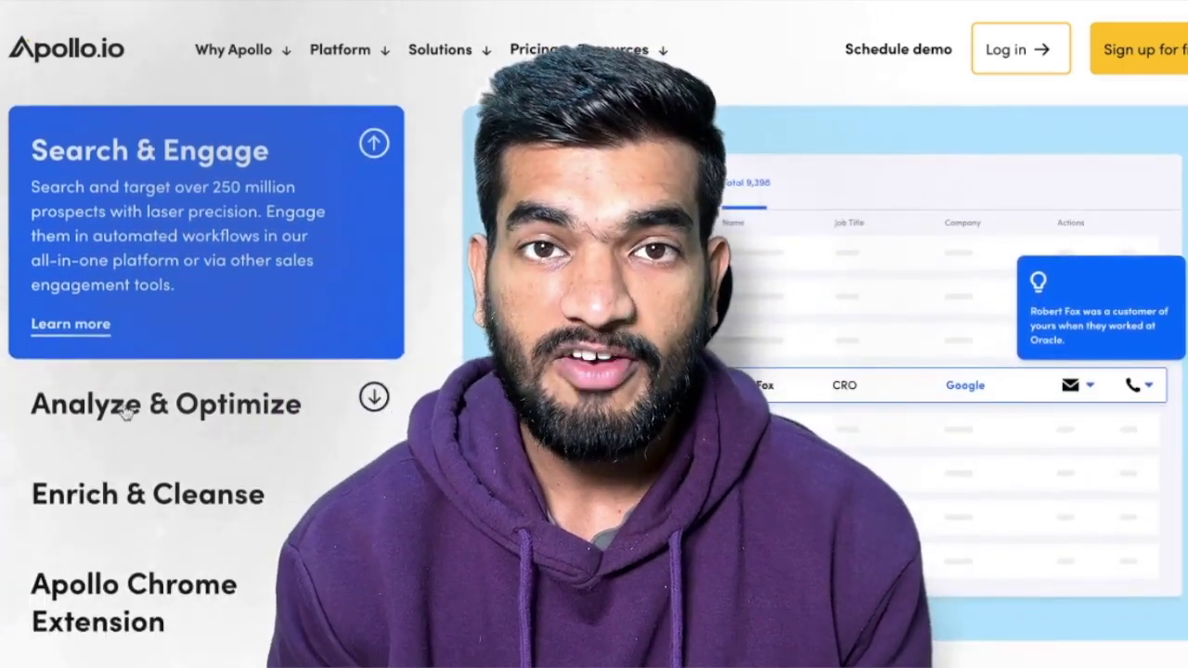
# Expand the Analyze & Optimize, Enrich & Cleanse and Chrome Extension feature overviews
pyautogui.click(127, 414)
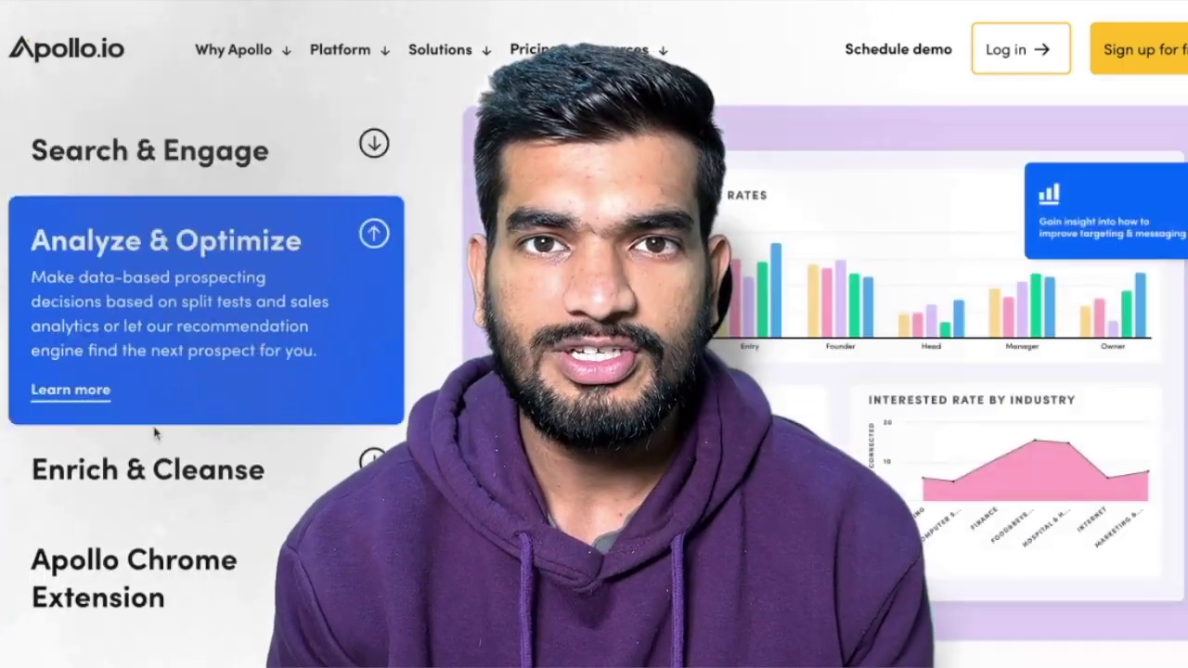
pyautogui.click(163, 471)
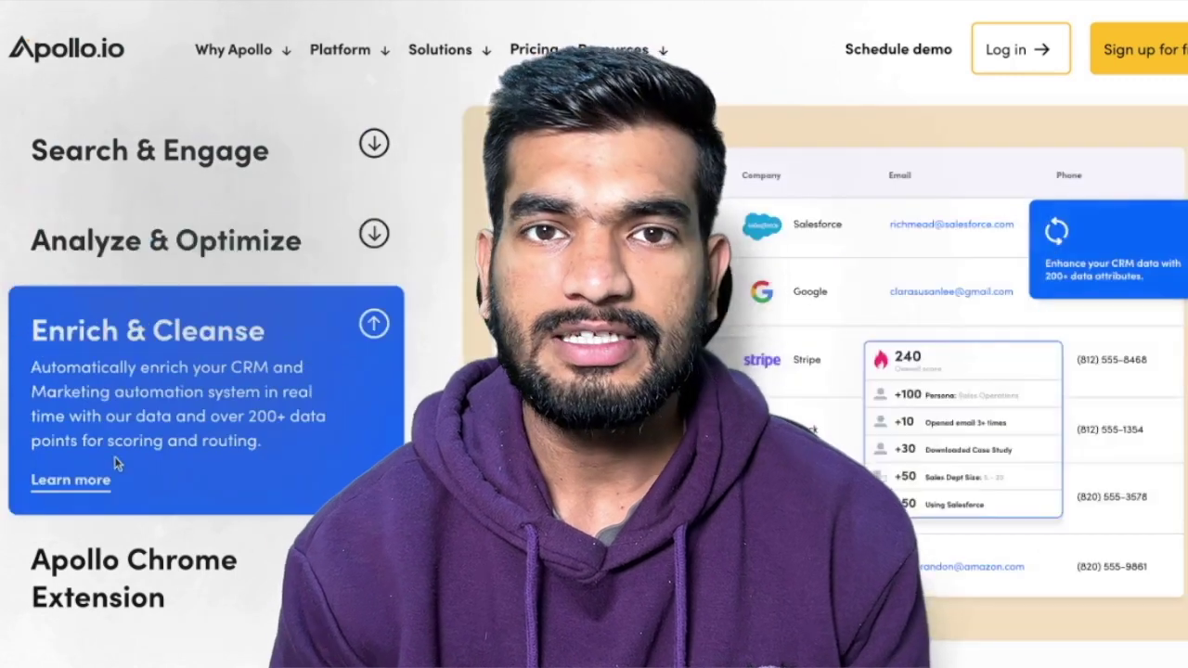
pyautogui.click(161, 564)
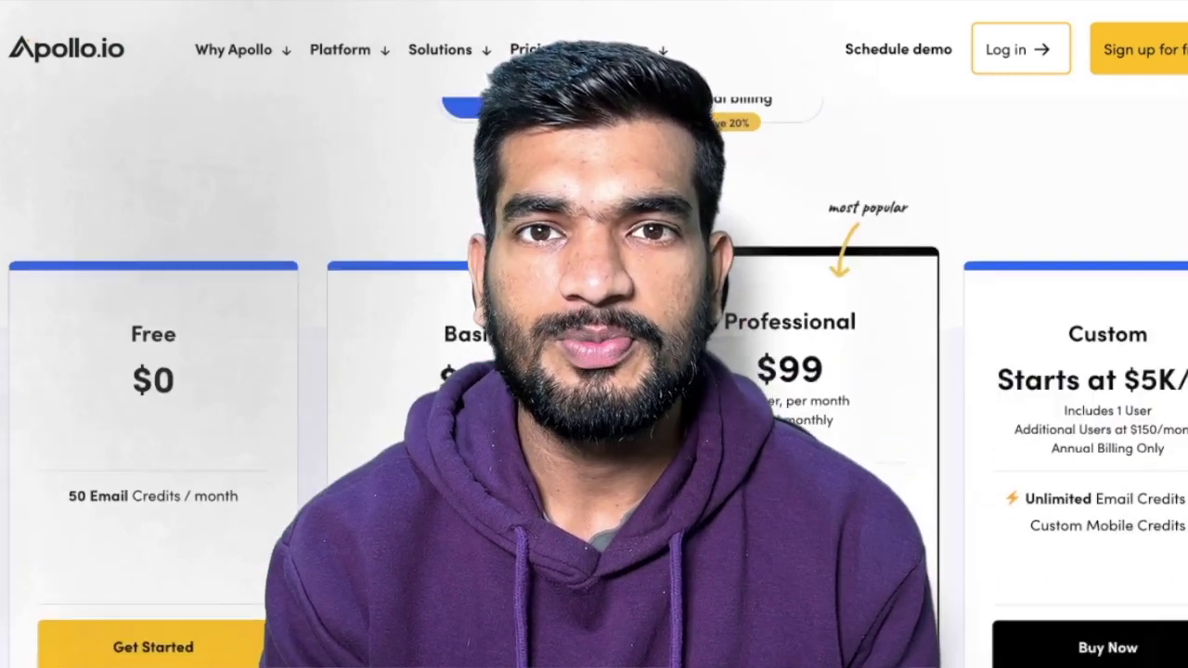
# Scroll through the pricing plans and their feature checklists
pyautogui.scroll(-1, 595, 371)
pyautogui.scroll(-1, 594, 371)
pyautogui.scroll(-1, 594, 371)
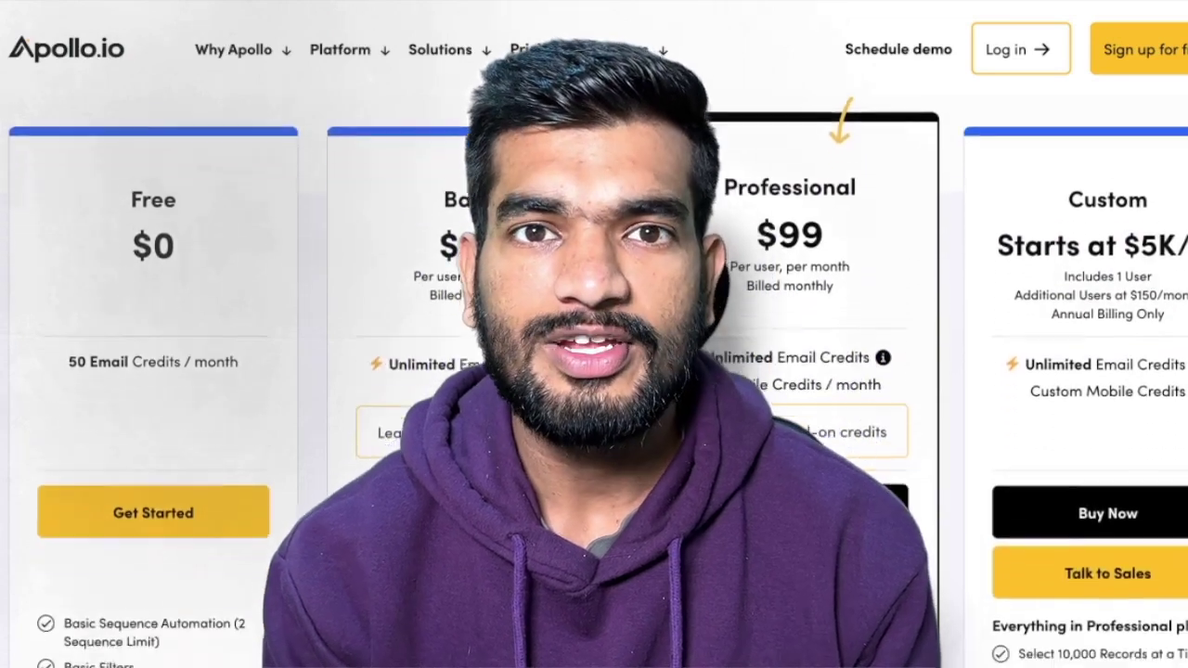
pyautogui.scroll(-1, 594, 372)
pyautogui.scroll(-1, 594, 371)
pyautogui.scroll(-1, 595, 371)
pyautogui.scroll(-1, 594, 371)
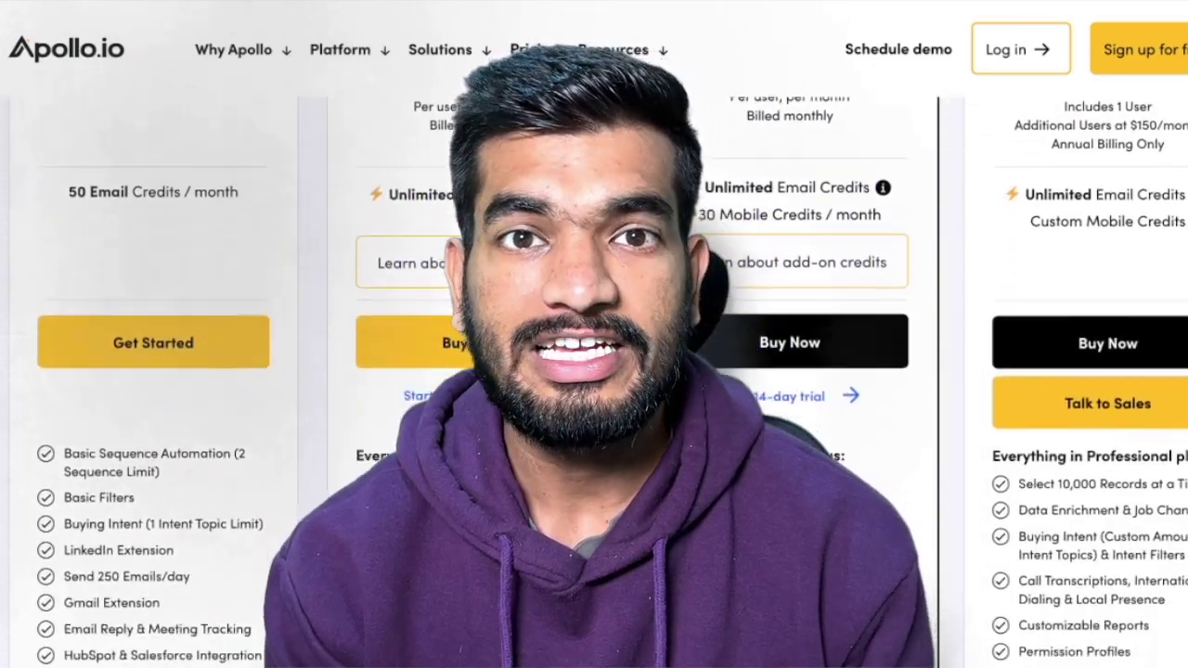
pyautogui.scroll(-1, 595, 371)
pyautogui.scroll(-1, 594, 372)
pyautogui.scroll(-3, 594, 372)
pyautogui.scroll(-1, 594, 371)
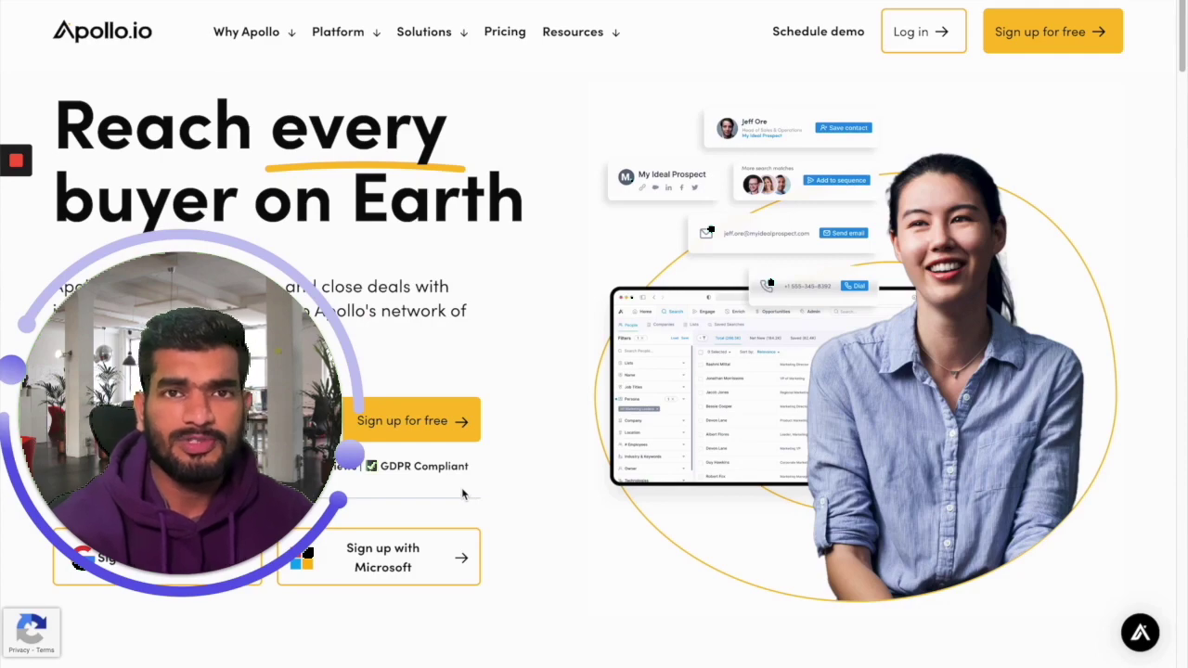
# Scroll down the Apollo homepage and back up
pyautogui.scroll(-5, 680, 304)
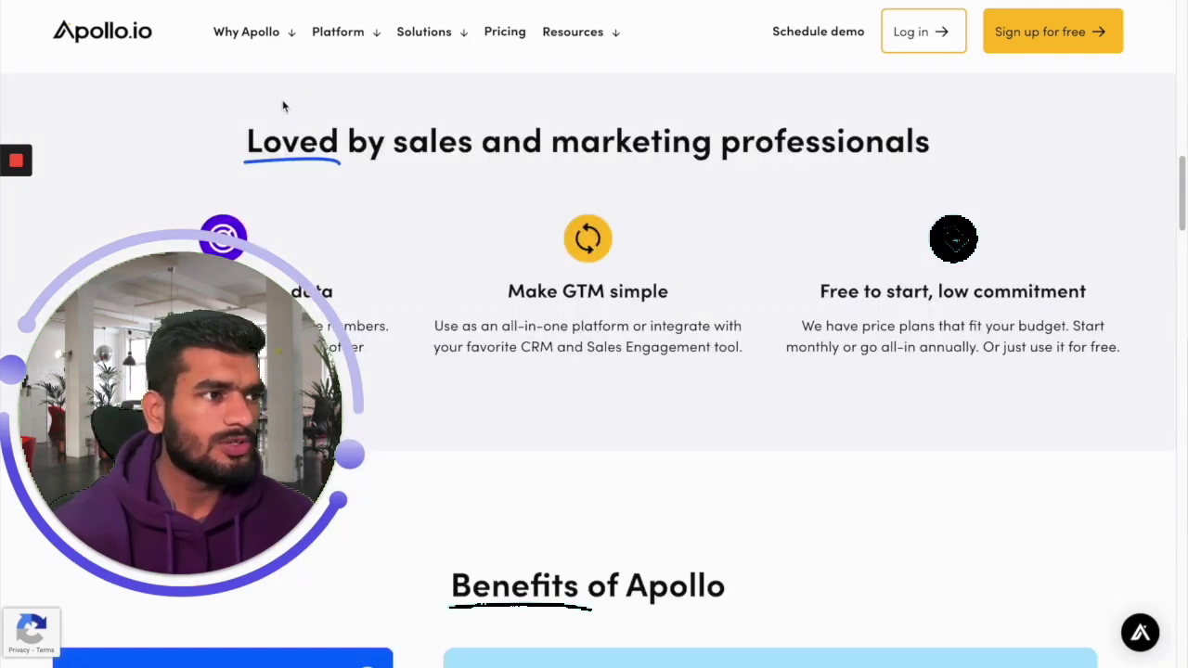
pyautogui.scroll(-5, 597, 384)
pyautogui.scroll(-15, 597, 385)
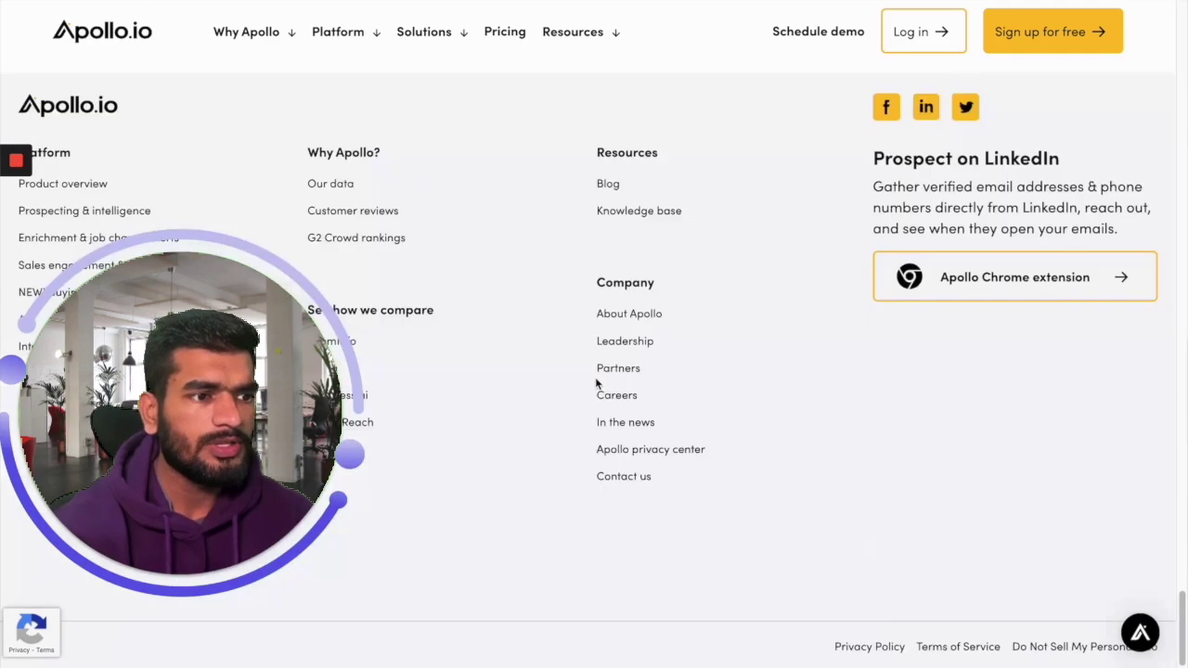
pyautogui.scroll(10, 597, 385)
pyautogui.scroll(10, 597, 385)
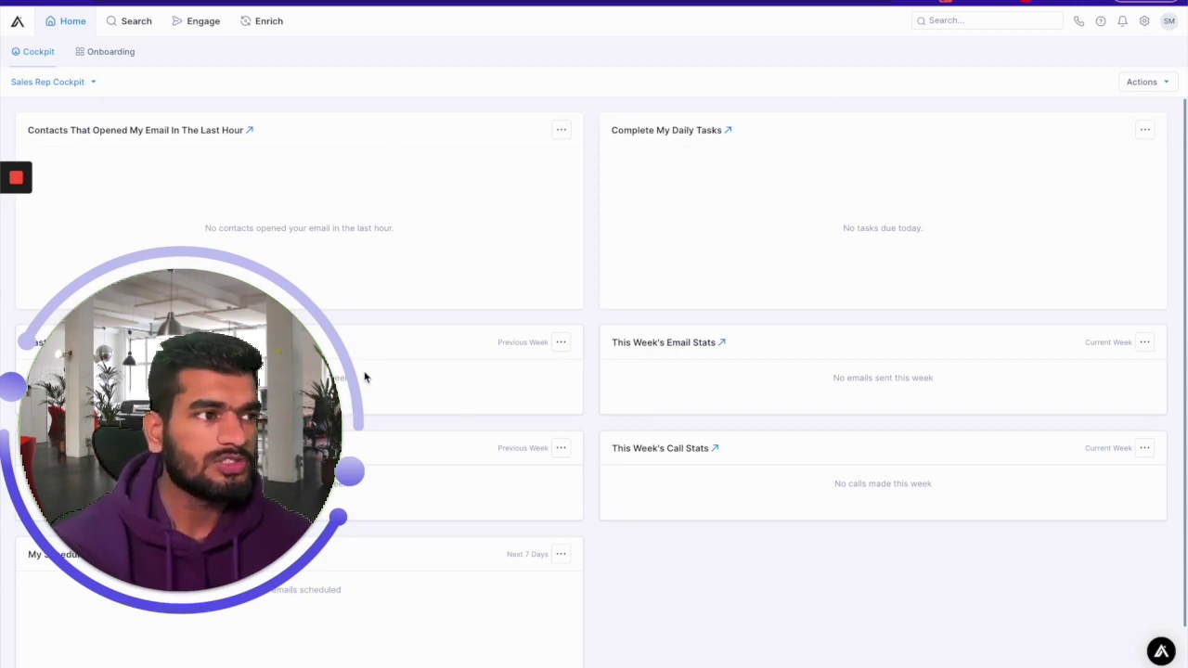
pyautogui.scroll(-1, 631, 212)
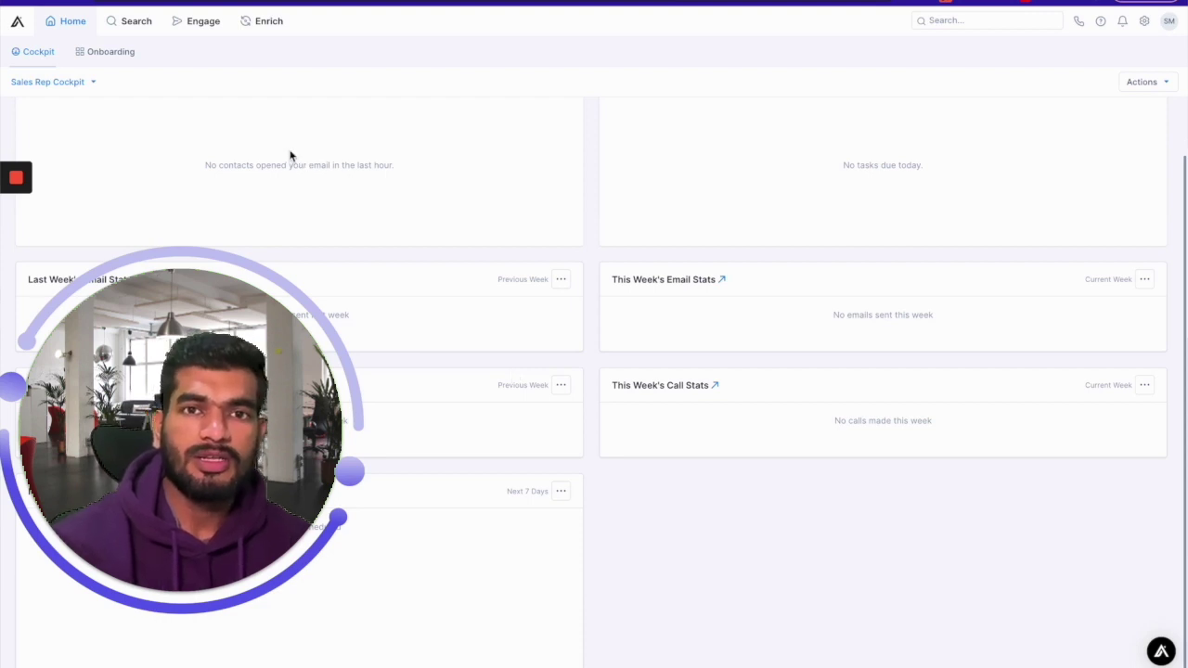
# Go to Search > People and expand the Location filter
pyautogui.click(135, 20)
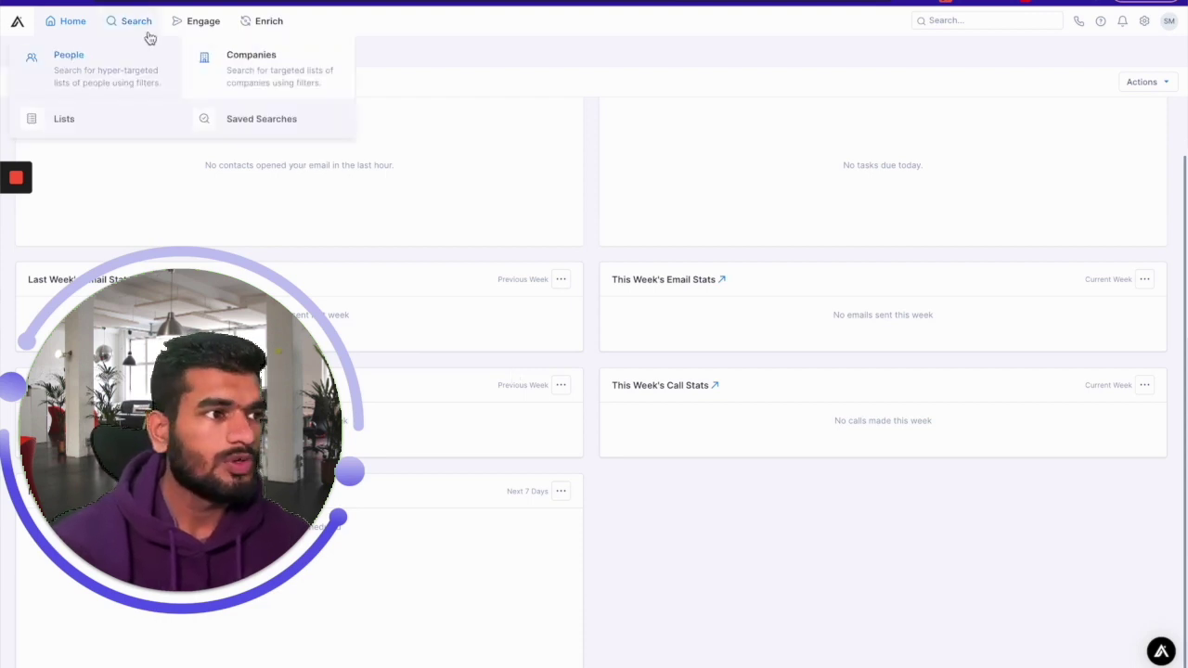
pyautogui.click(109, 83)
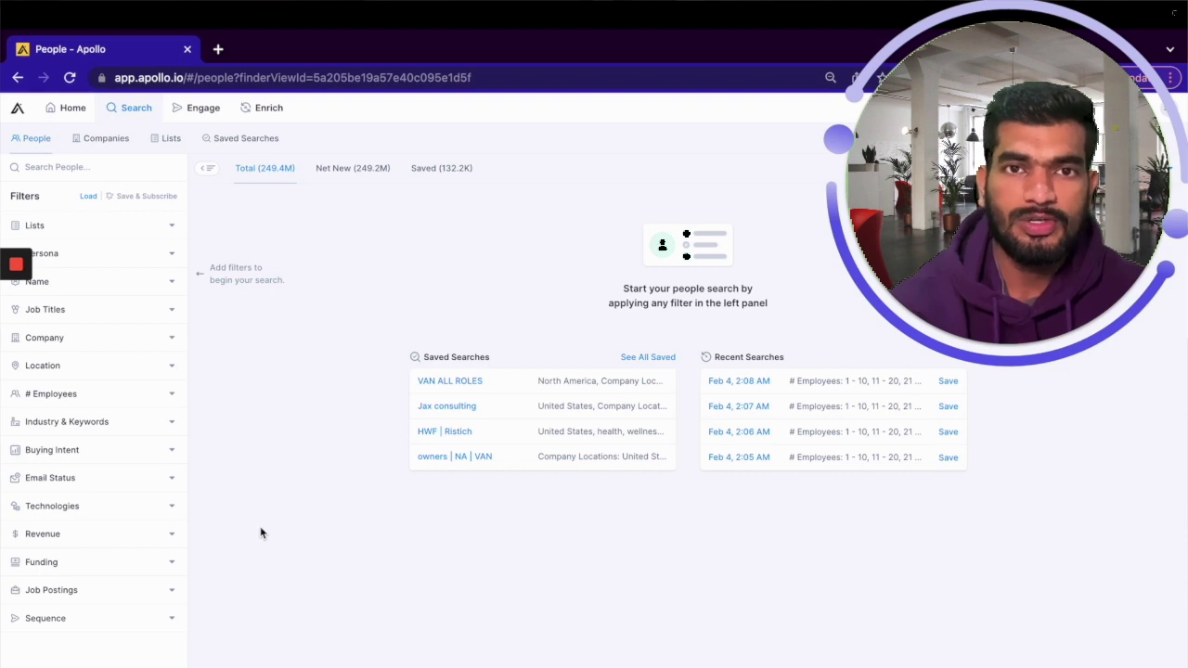
pyautogui.click(169, 372)
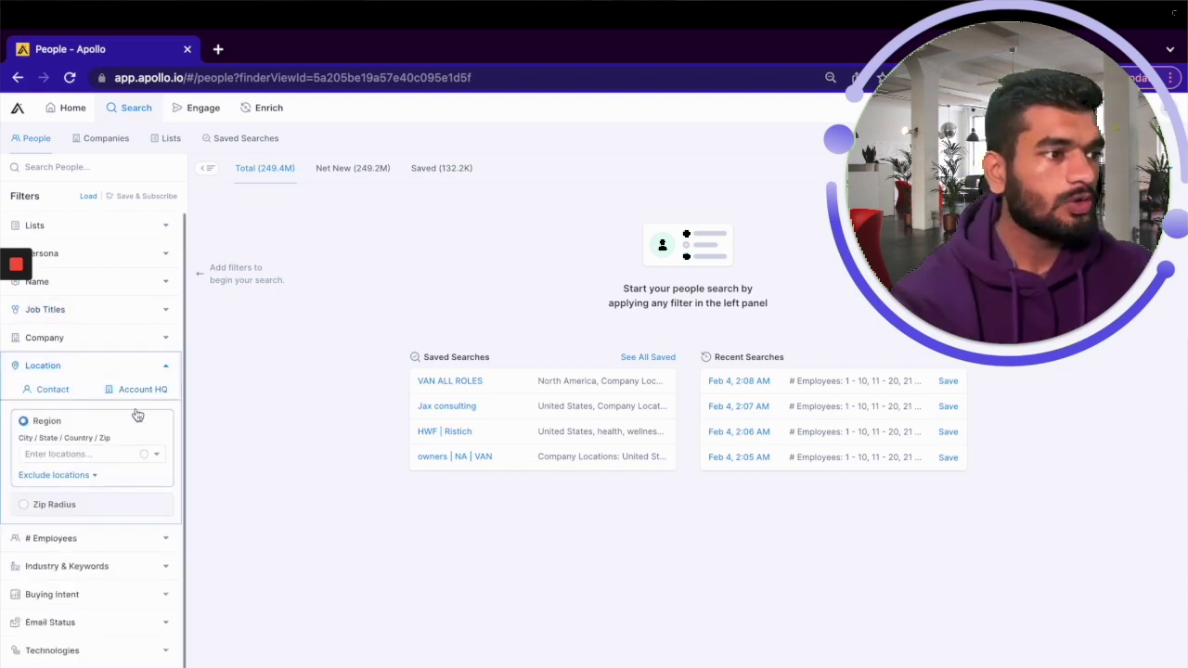
# Set the location to New York, US and add computer software and IT industries
pyautogui.click(88, 453)
pyautogui.write('new york')
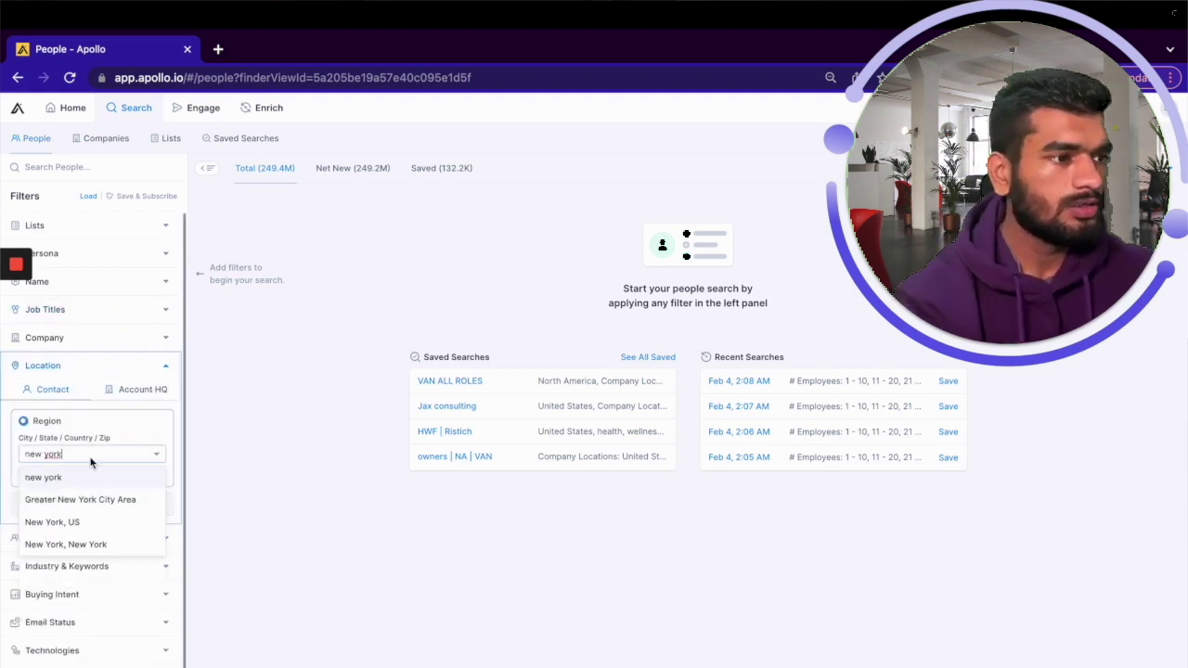
pyautogui.press('Return')
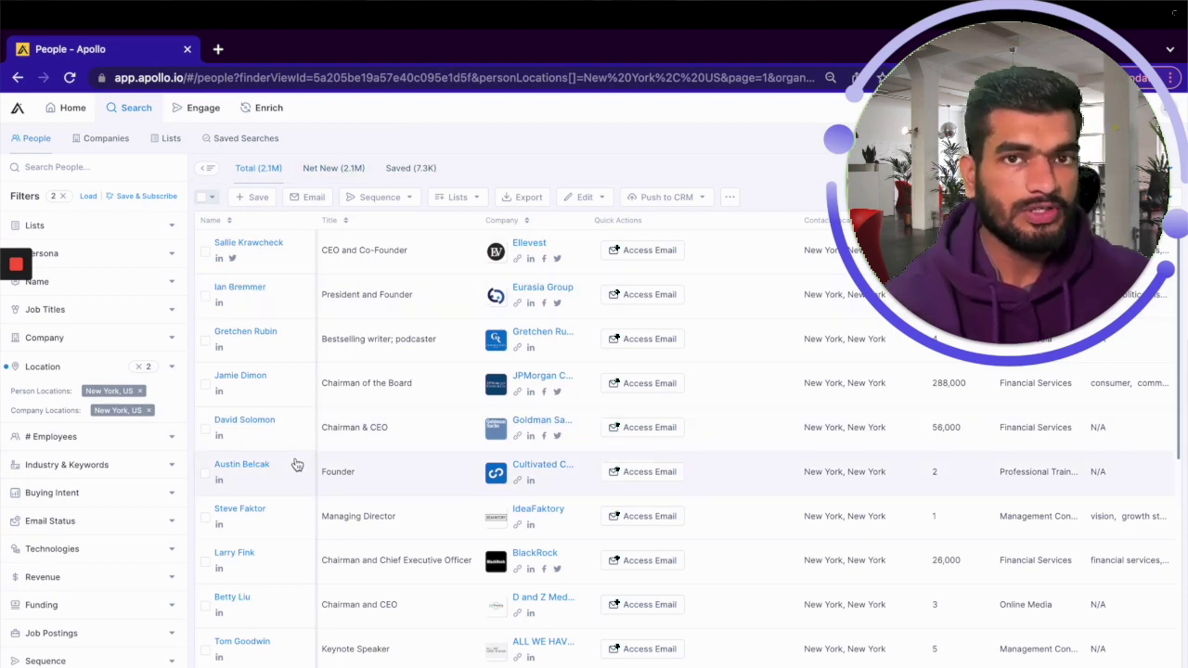
pyautogui.click(171, 473)
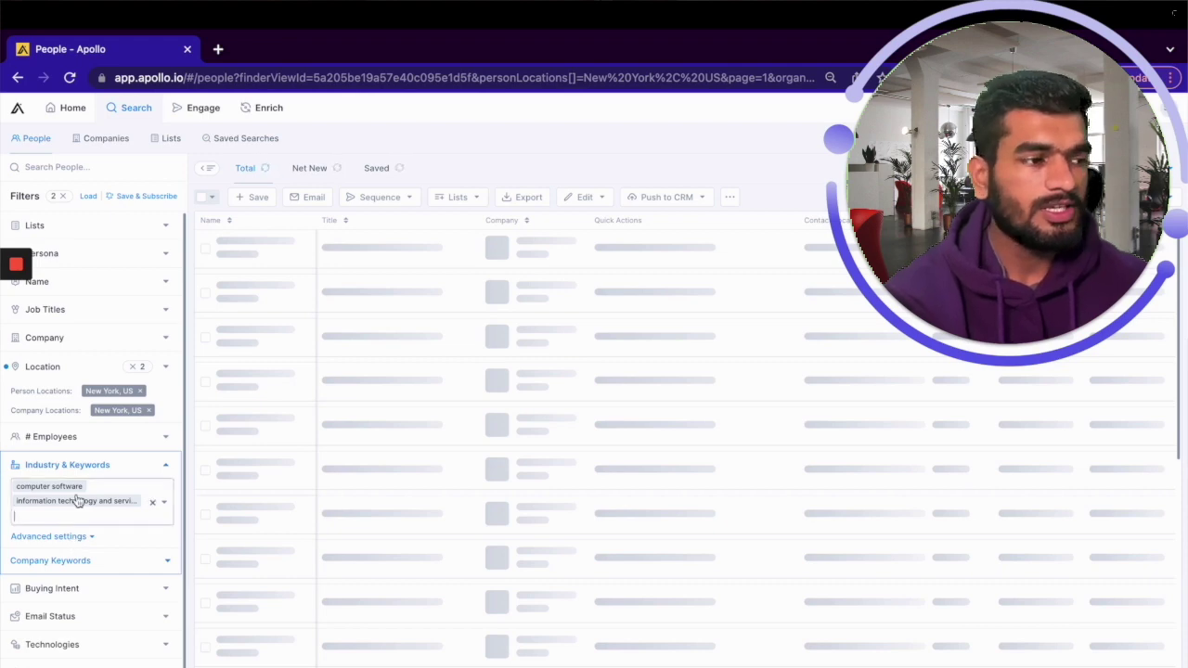
pyautogui.click(76, 518)
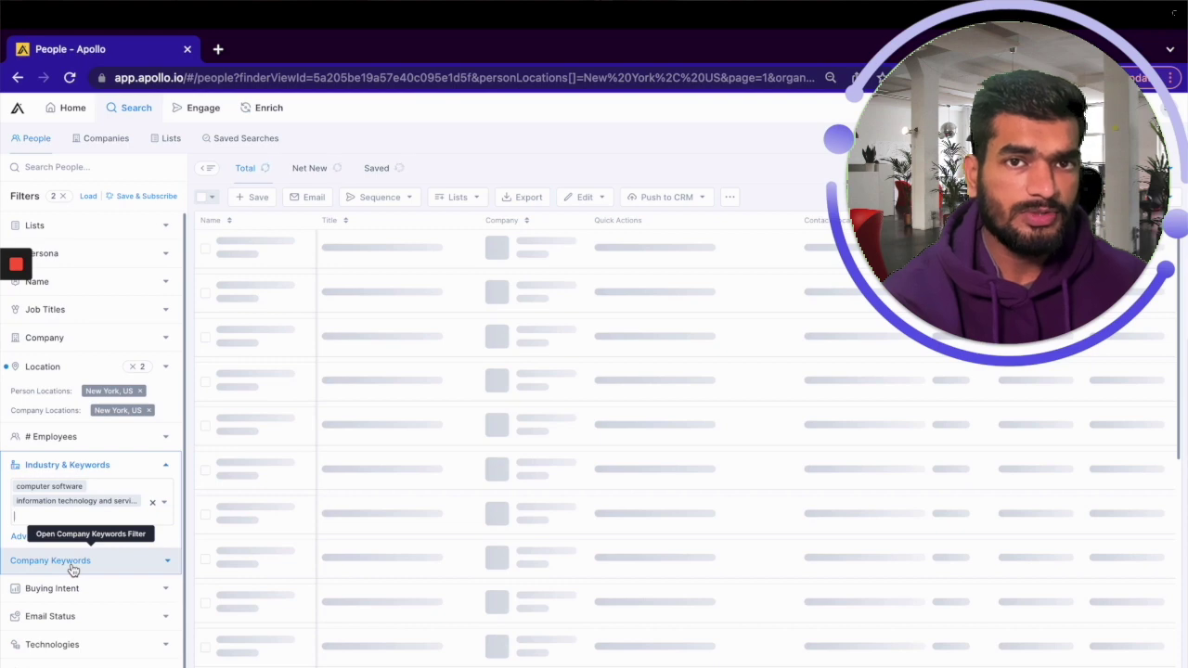
# Add 'b2b' as a company keyword, also matching social media descriptions
pyautogui.click(74, 568)
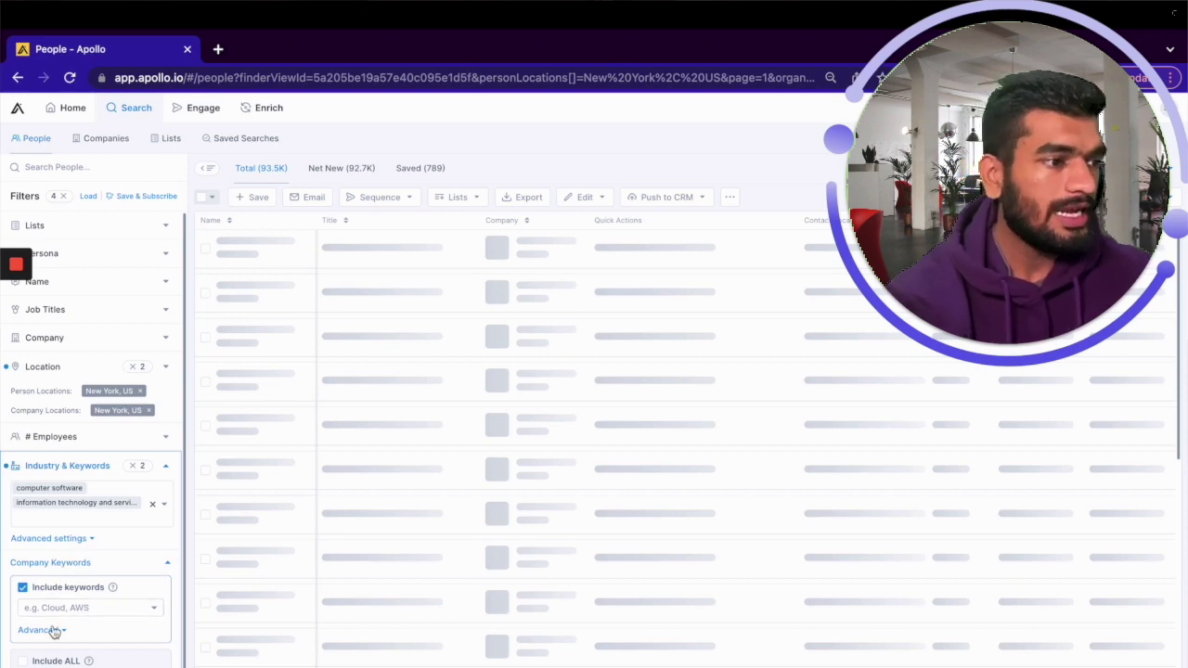
pyautogui.click(61, 607)
pyautogui.write('b2b')
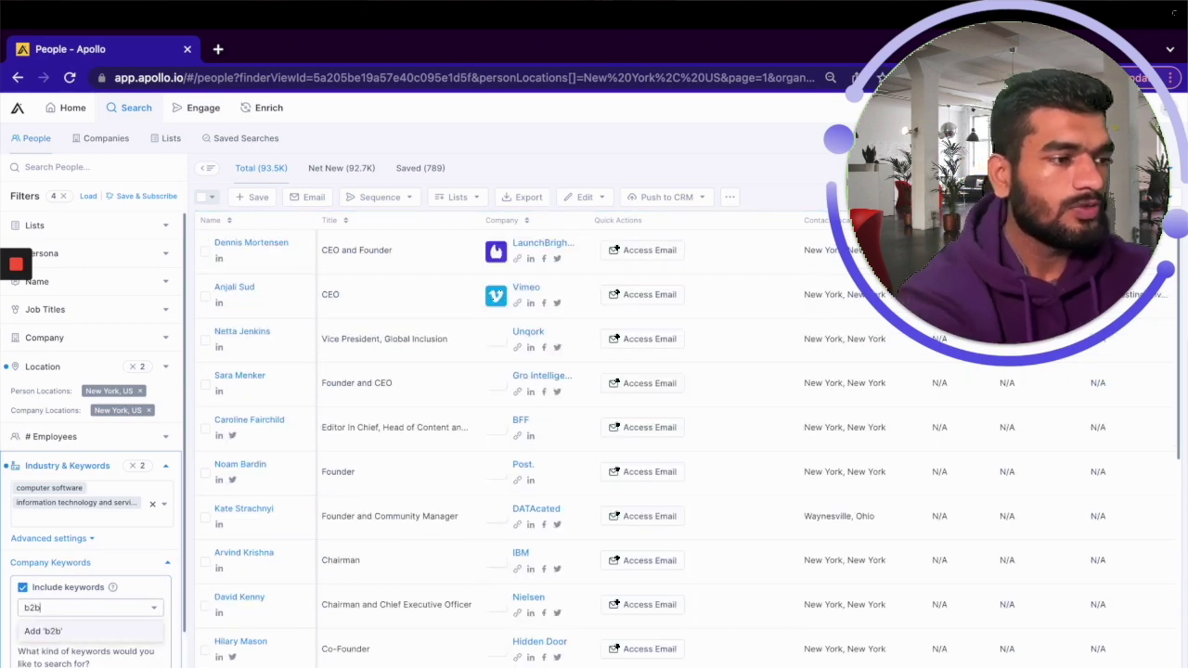
pyautogui.click(51, 632)
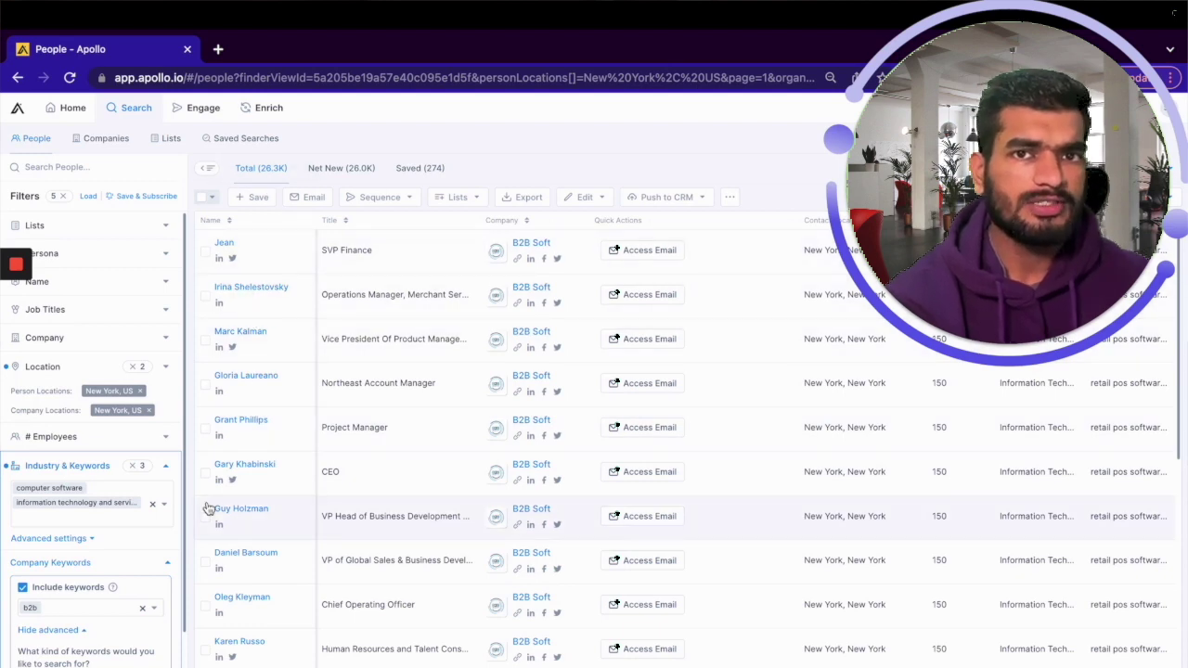
pyautogui.scroll(-3, 102, 492)
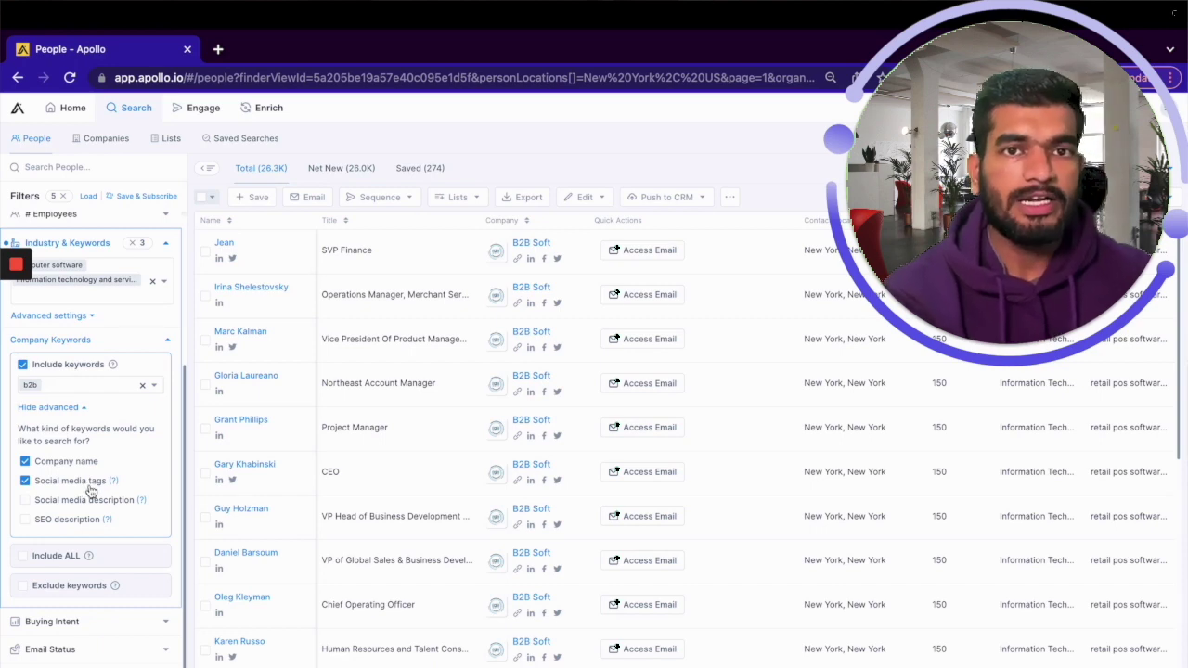
pyautogui.click(93, 500)
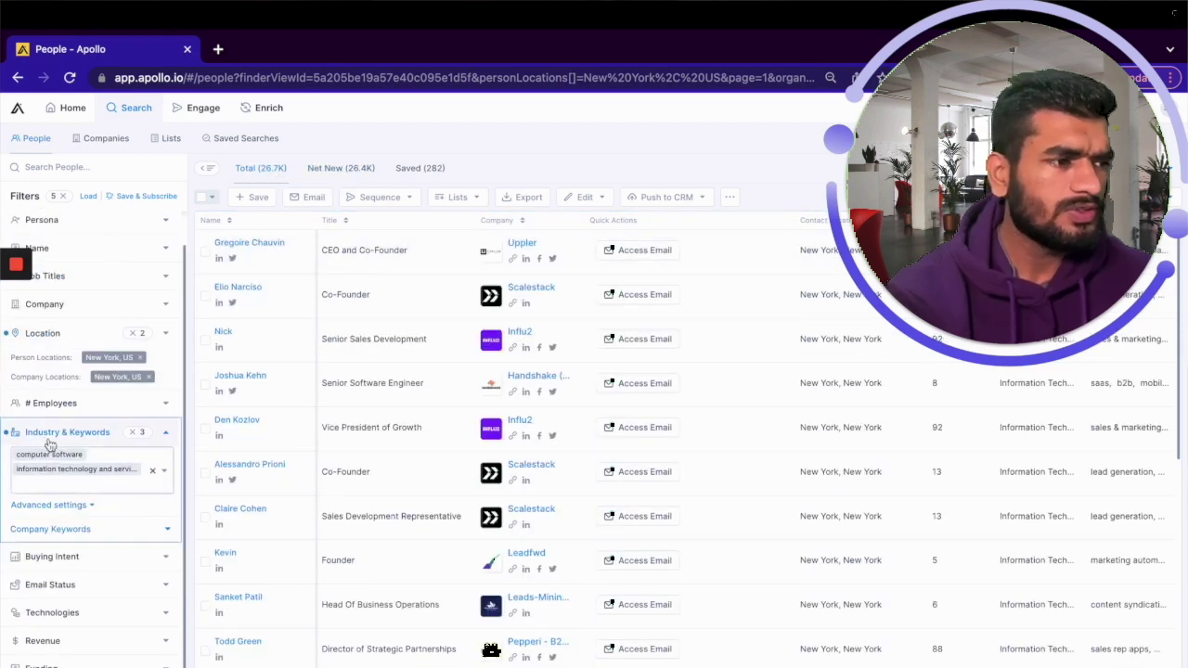
# Limit company headcount to 11–20 and 21–50 employees
pyautogui.click(87, 405)
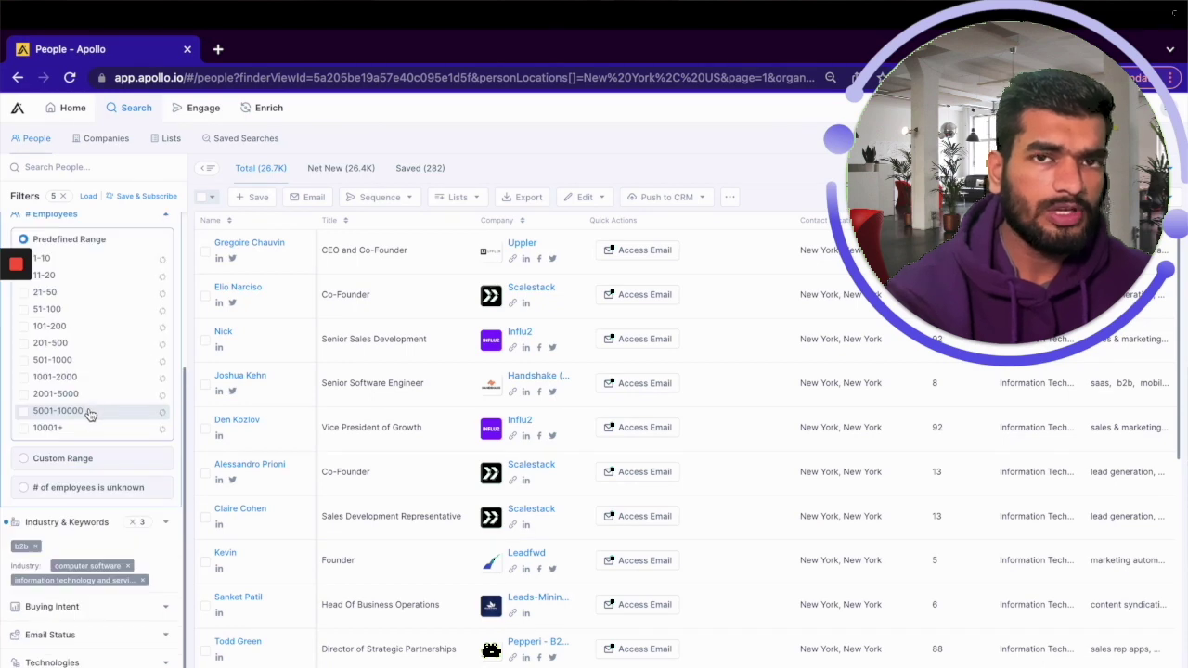
pyautogui.scroll(2, 112, 417)
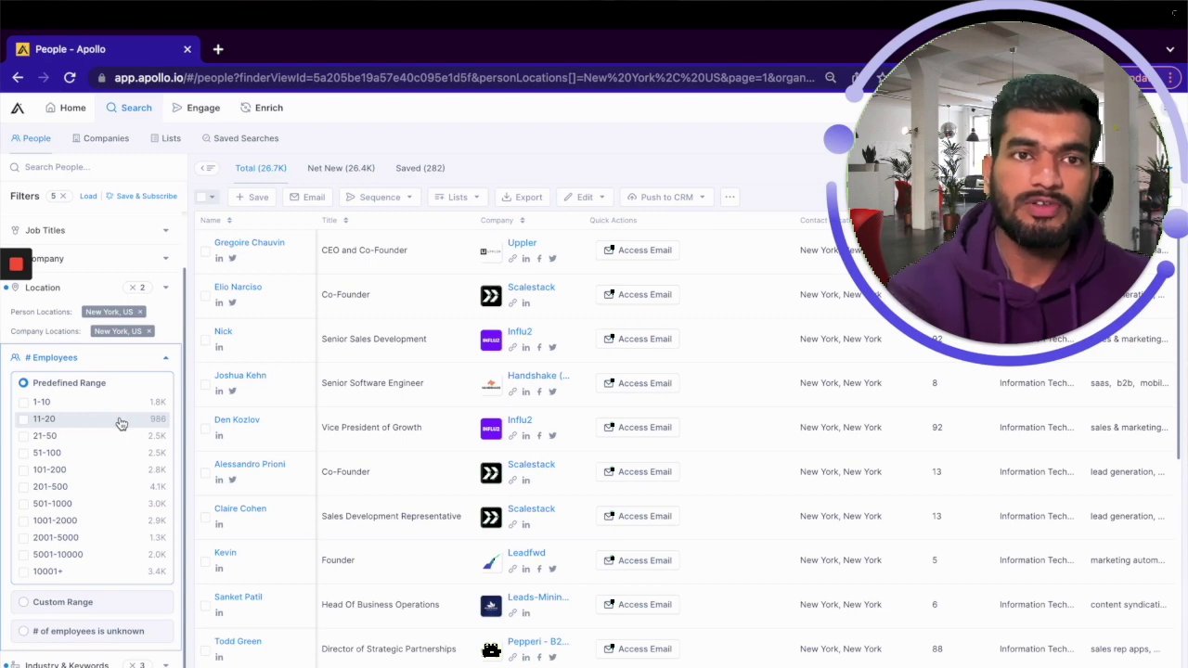
pyautogui.click(121, 424)
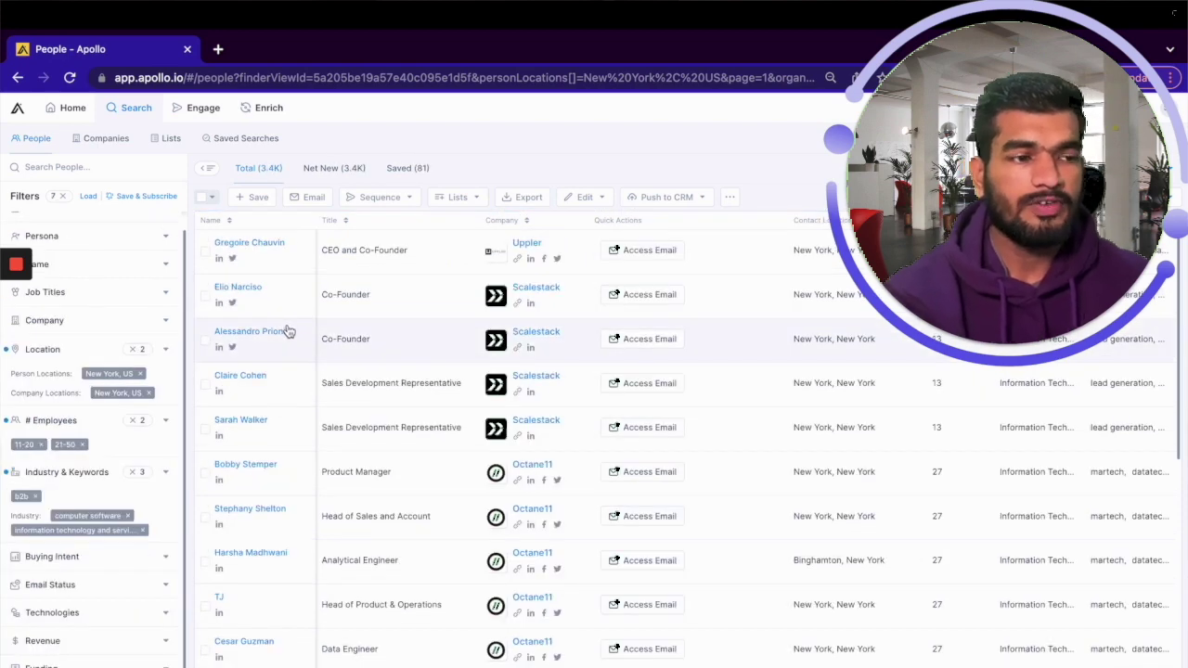
pyautogui.click(165, 614)
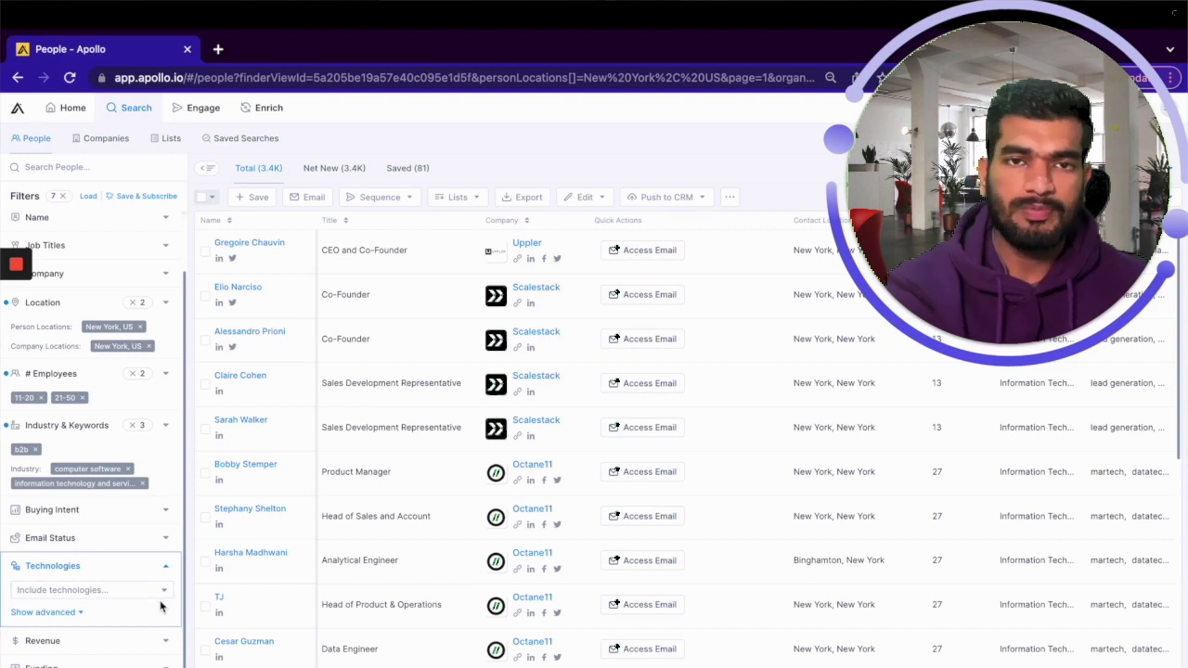
# Require Hubspot in the Technologies filter
pyautogui.click(118, 594)
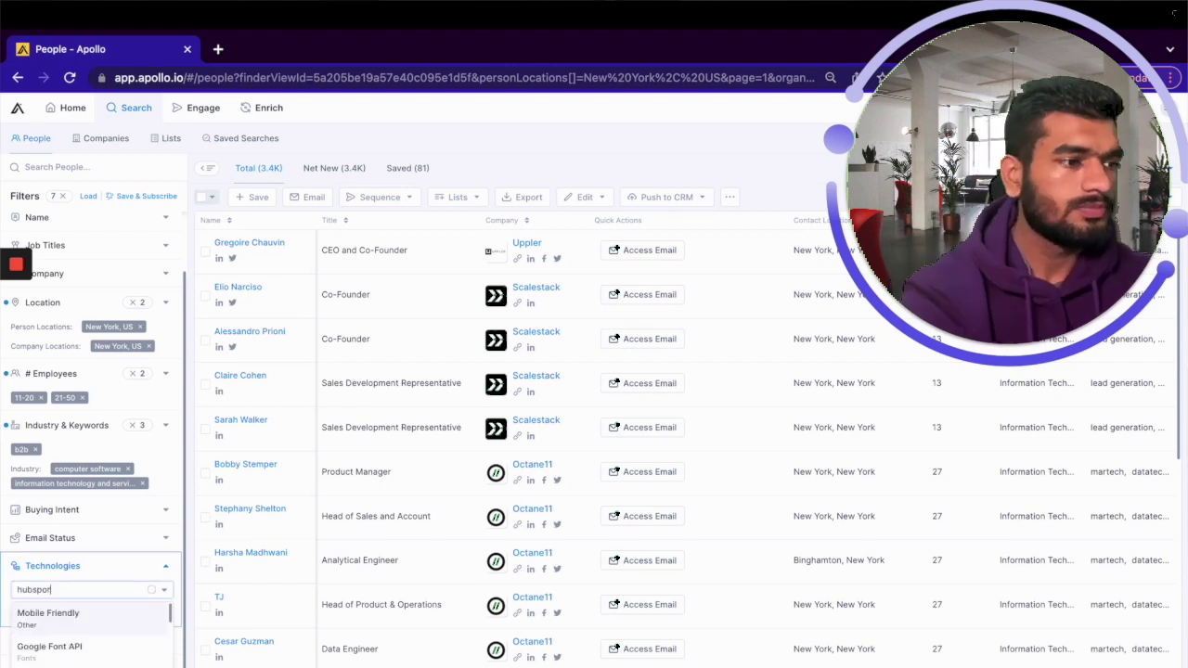
pyautogui.write('hubspot')
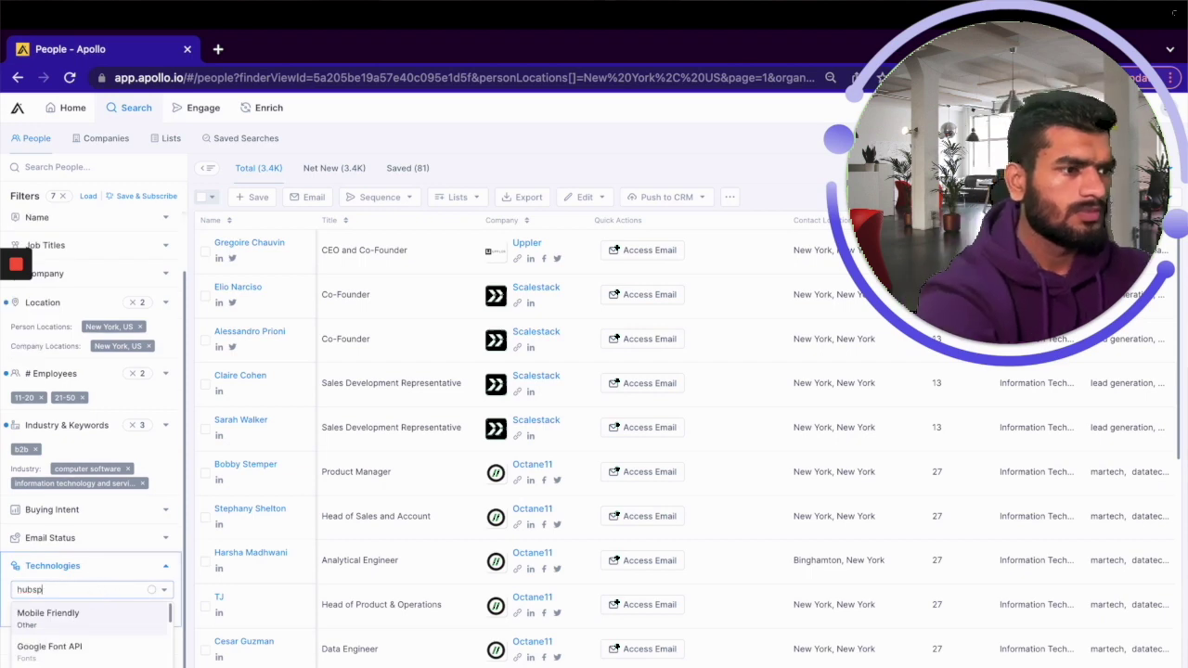
pyautogui.click(56, 613)
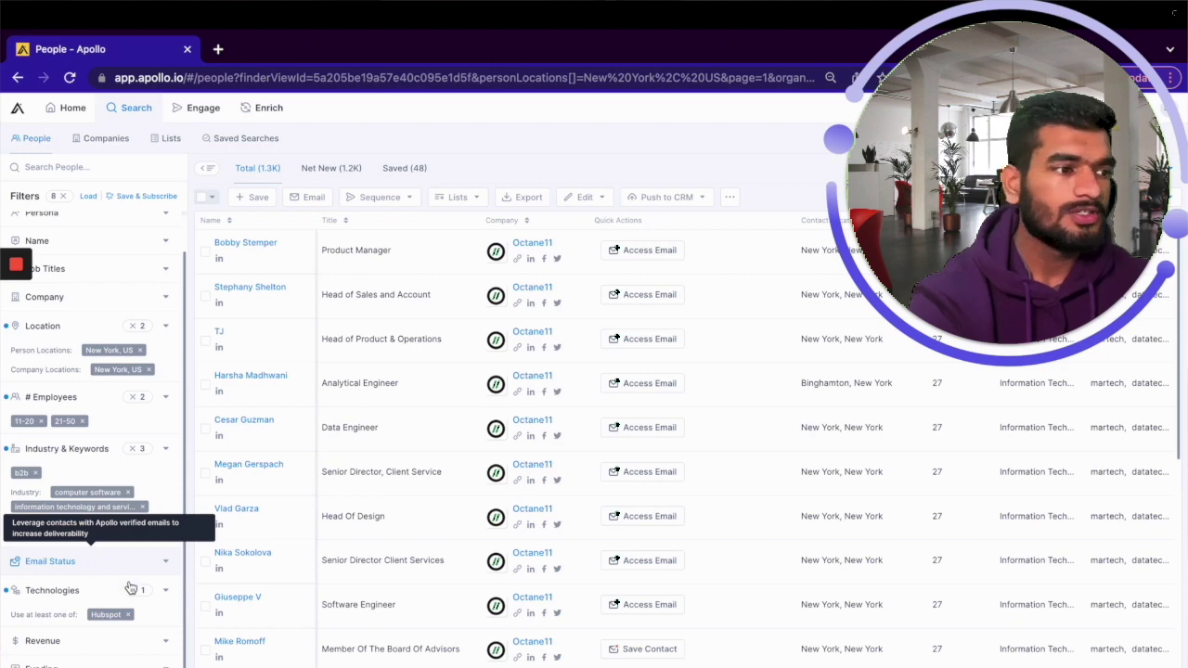
# Set the minimum company revenue to 1000000
pyautogui.click(104, 653)
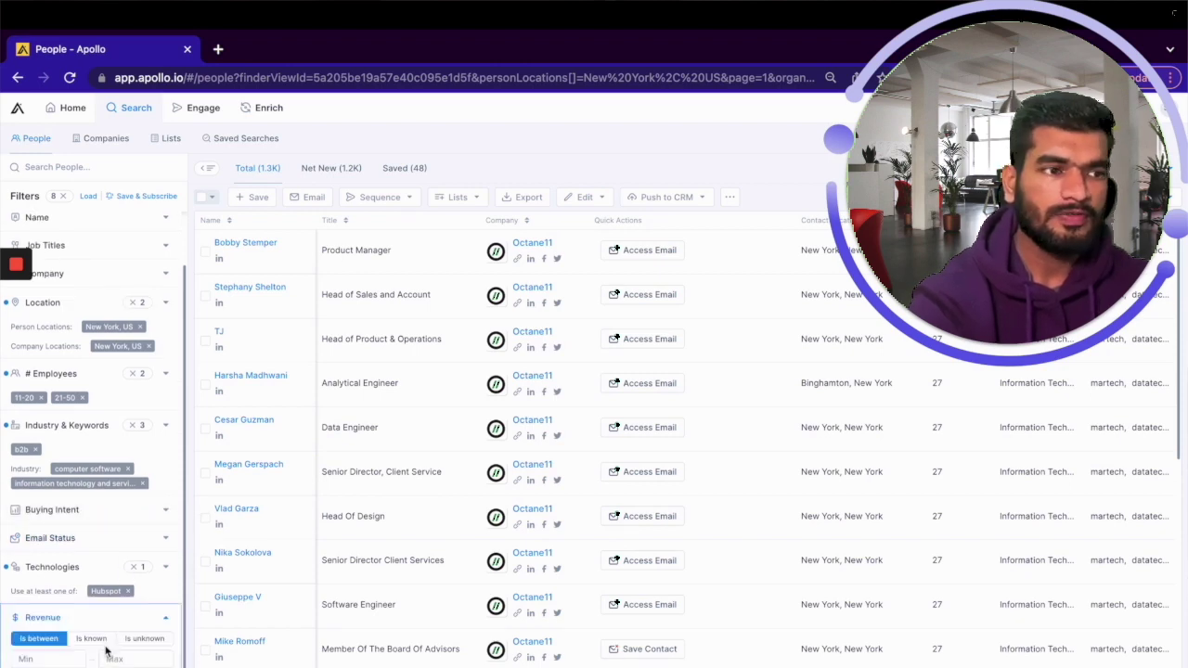
pyautogui.scroll(-1, 80, 633)
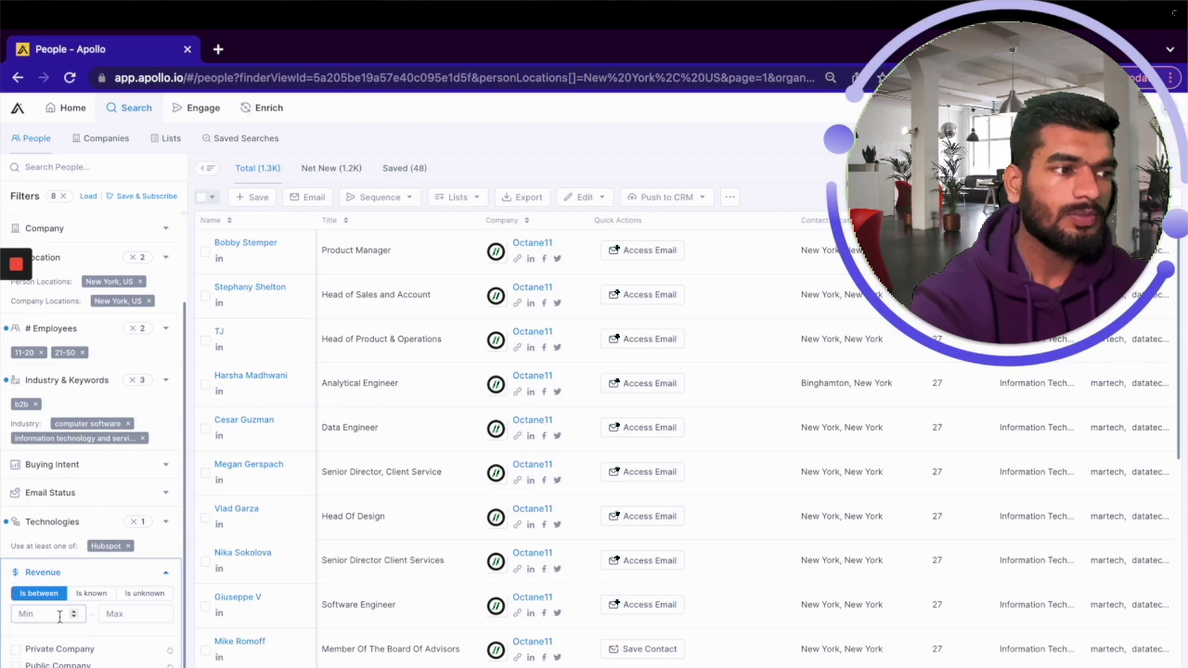
pyautogui.click(59, 616)
pyautogui.click(48, 652)
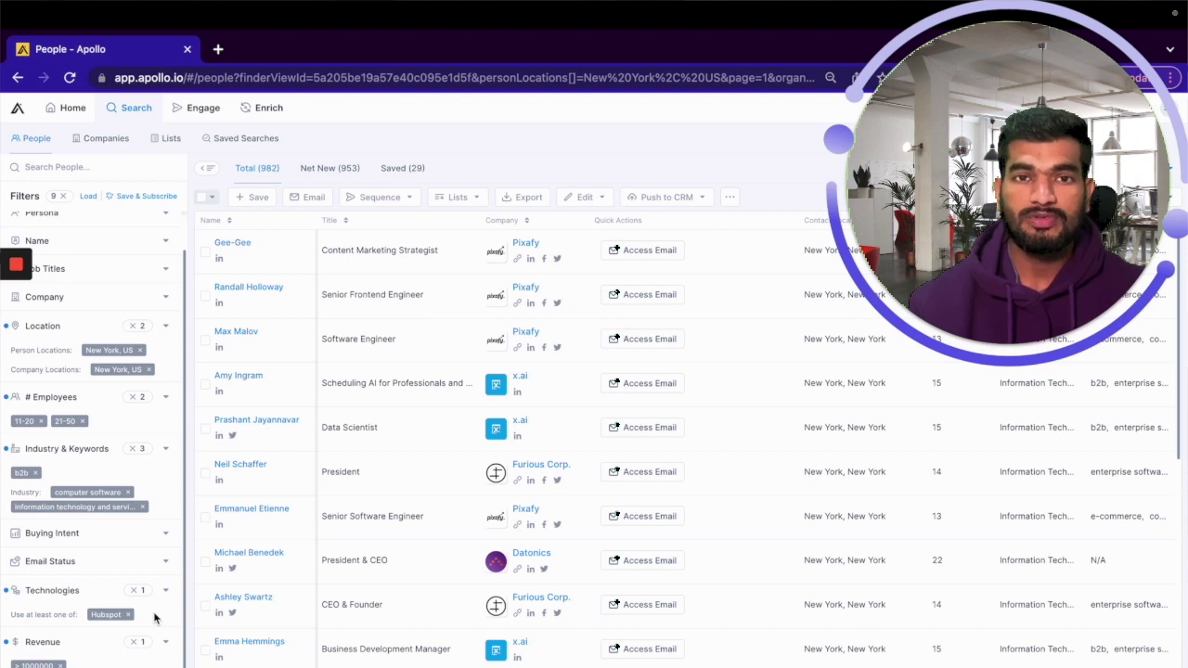
# Add the job titles ceo, owner, founder, president and principal
pyautogui.scroll(1, 139, 557)
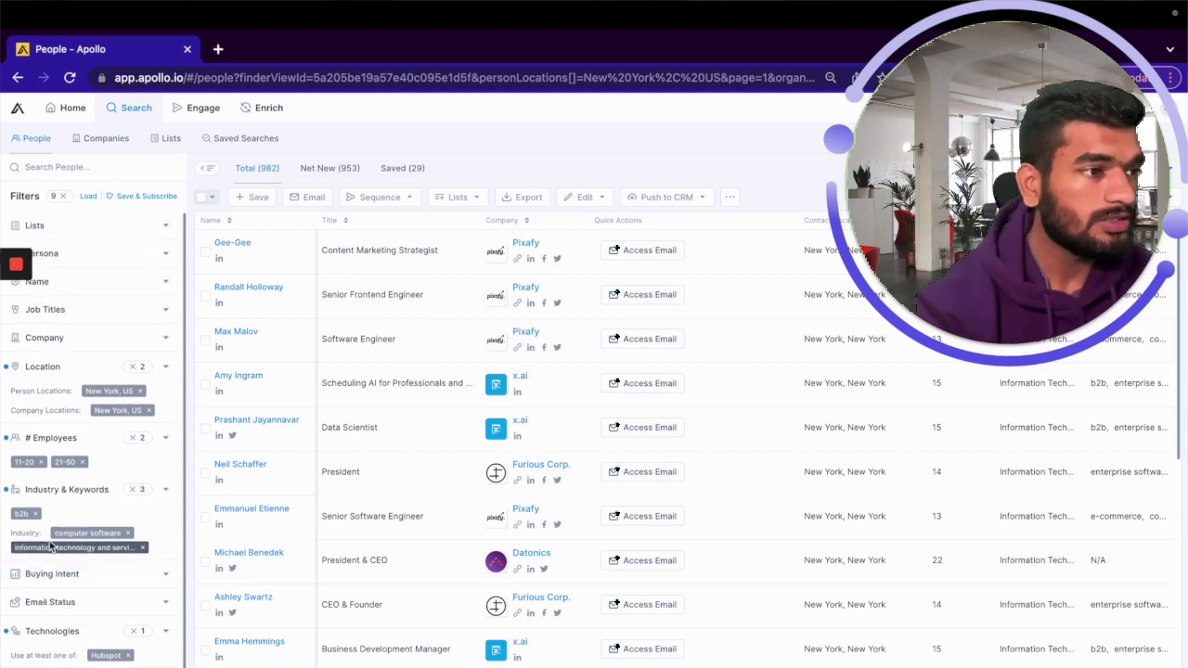
pyautogui.click(158, 312)
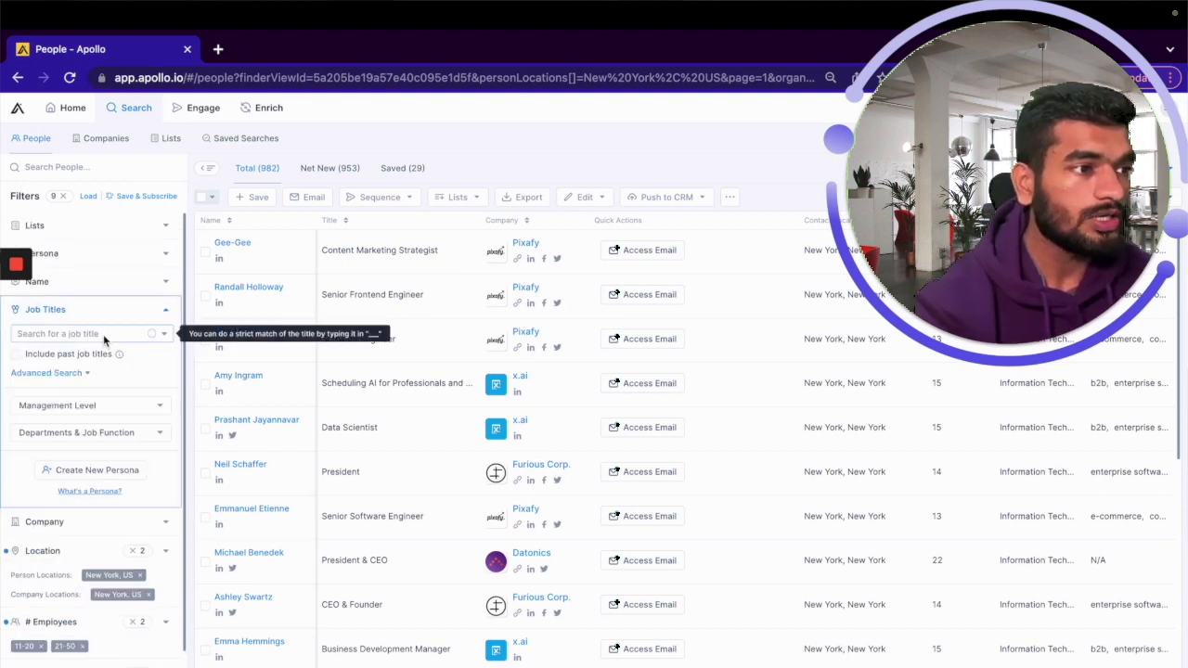
pyautogui.write('ceo')
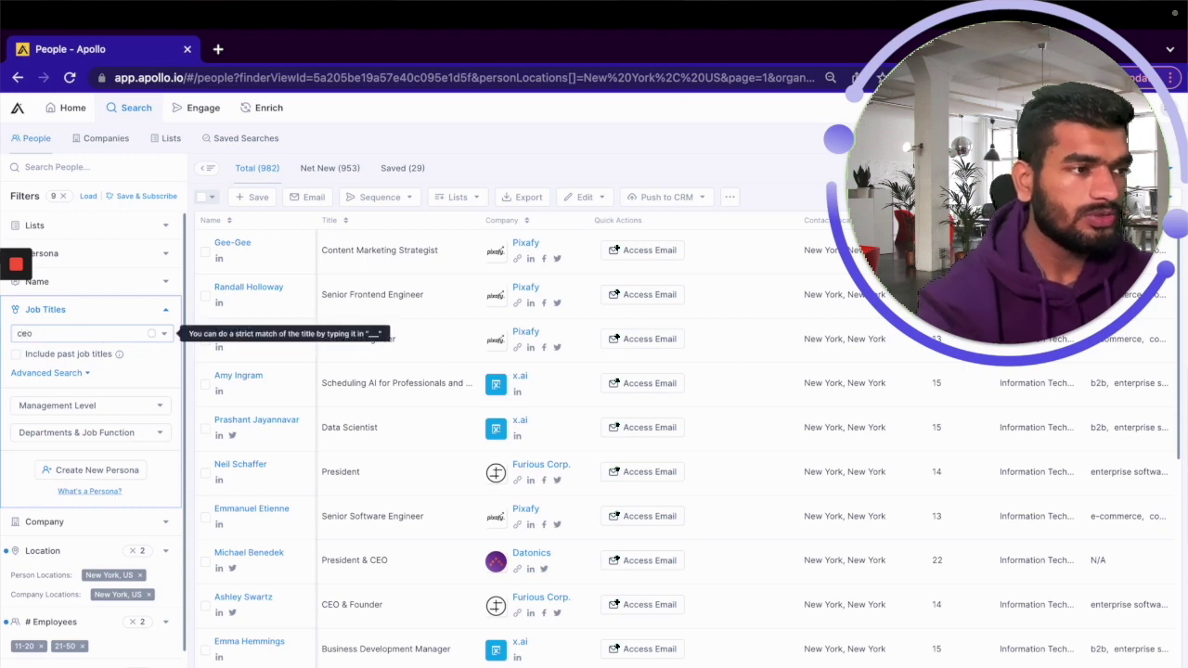
pyautogui.click(75, 360)
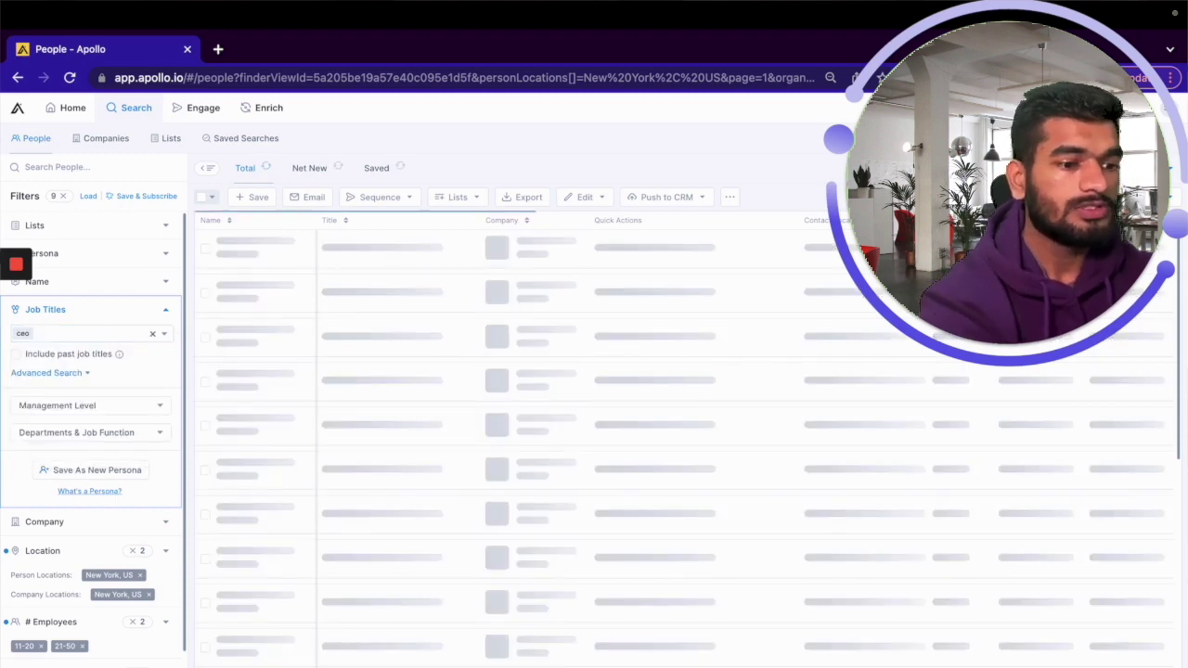
pyautogui.write('owner')
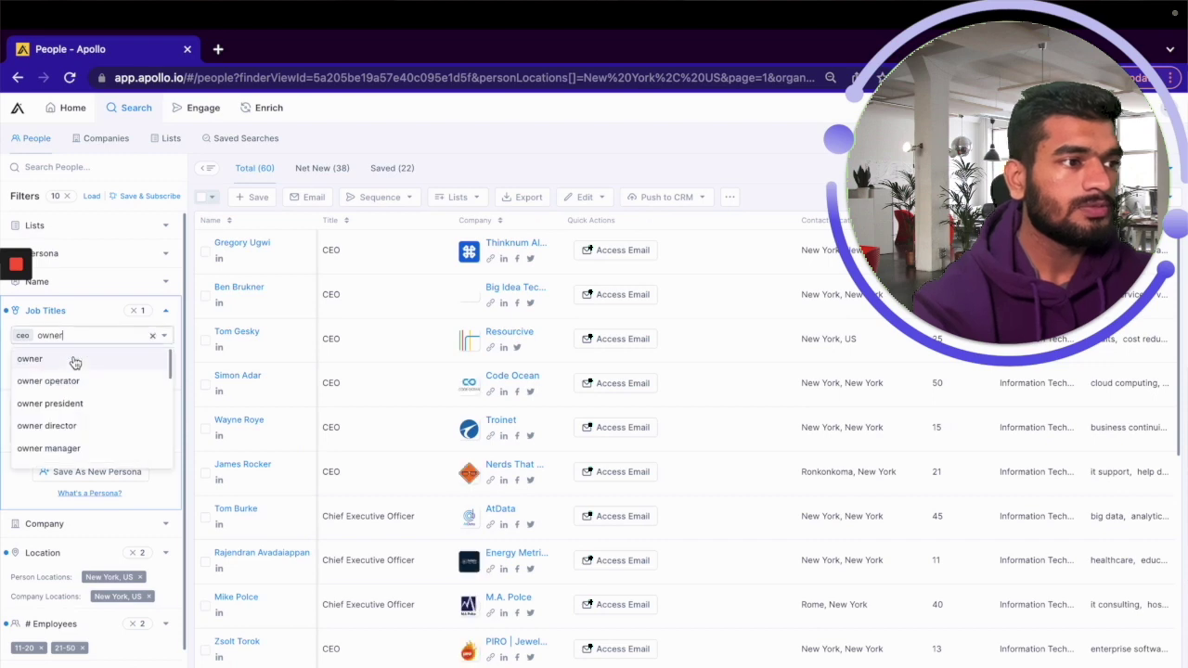
pyautogui.click(75, 360)
pyautogui.write('foun')
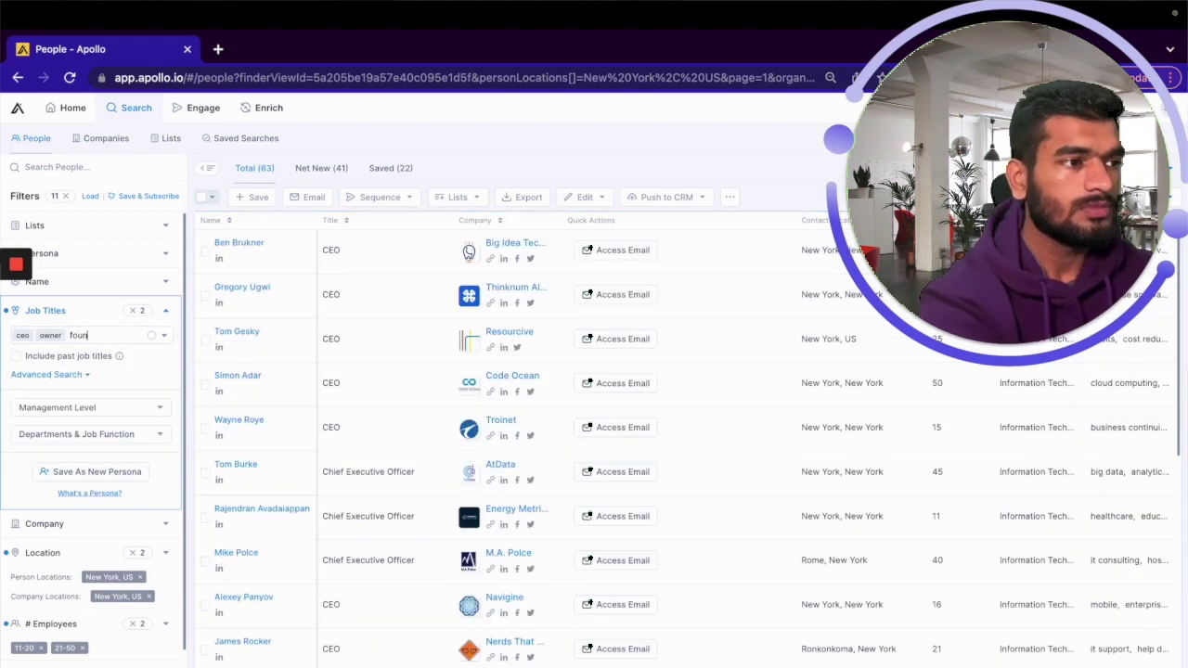
pyautogui.write('der')
pyautogui.click(78, 364)
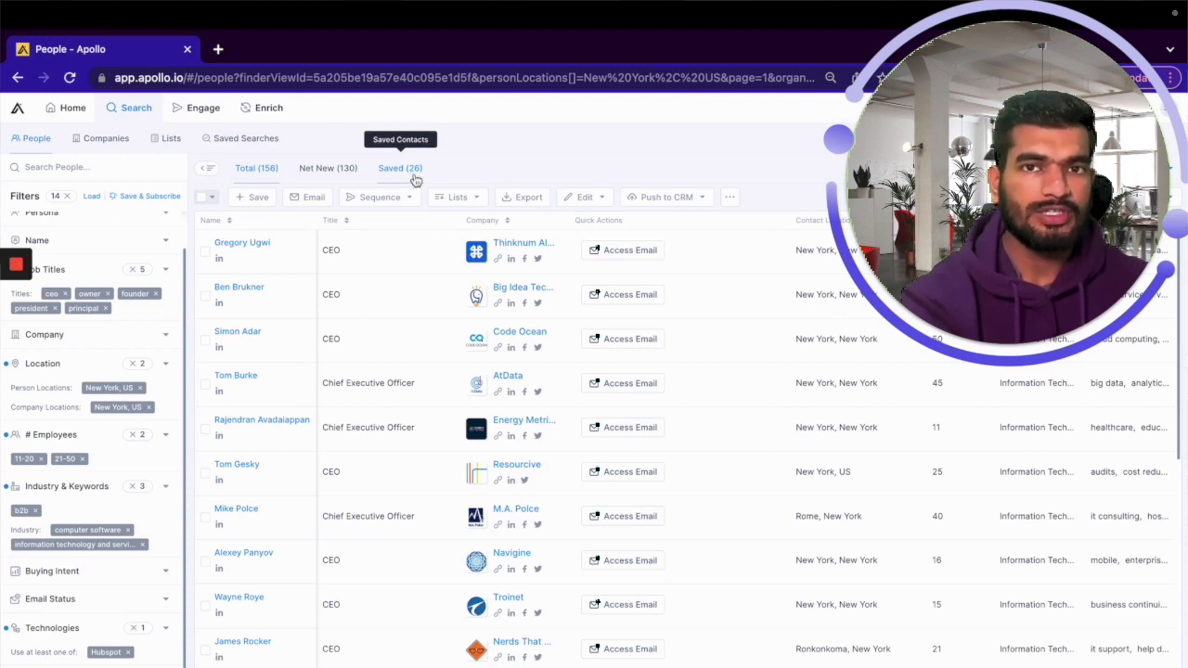
# Switch the results to the Net New (130) tab
pyautogui.click(324, 171)
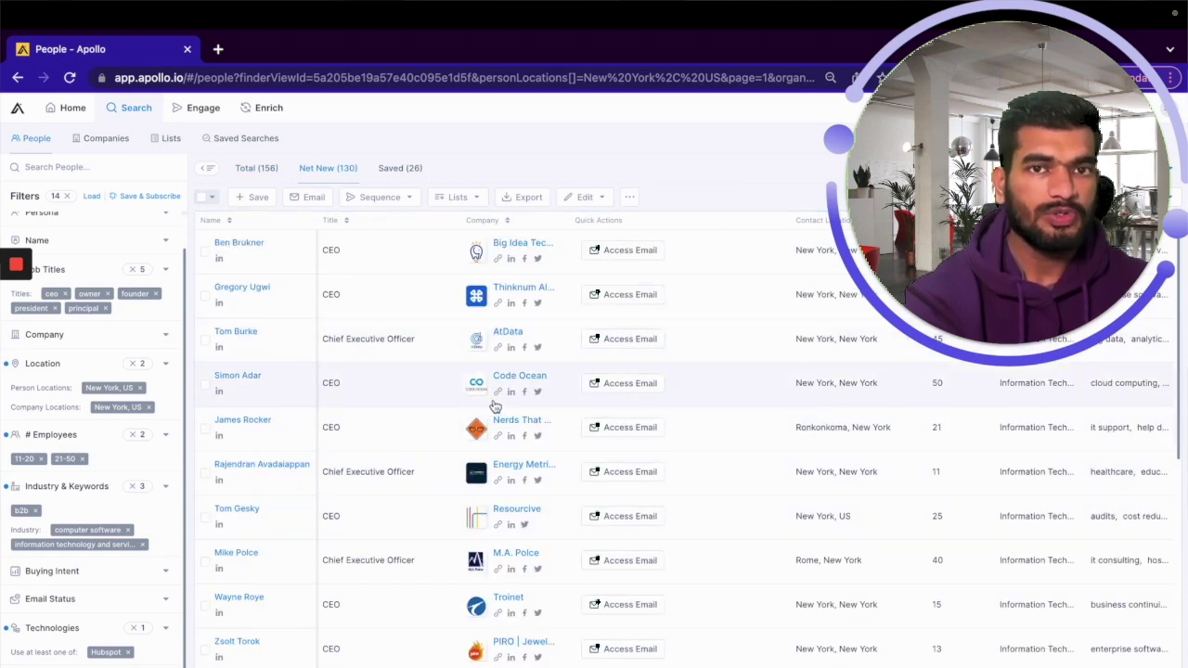
# Select all leads on the page and save them to the scoutreach list
pyautogui.click(205, 202)
pyautogui.click(158, 220)
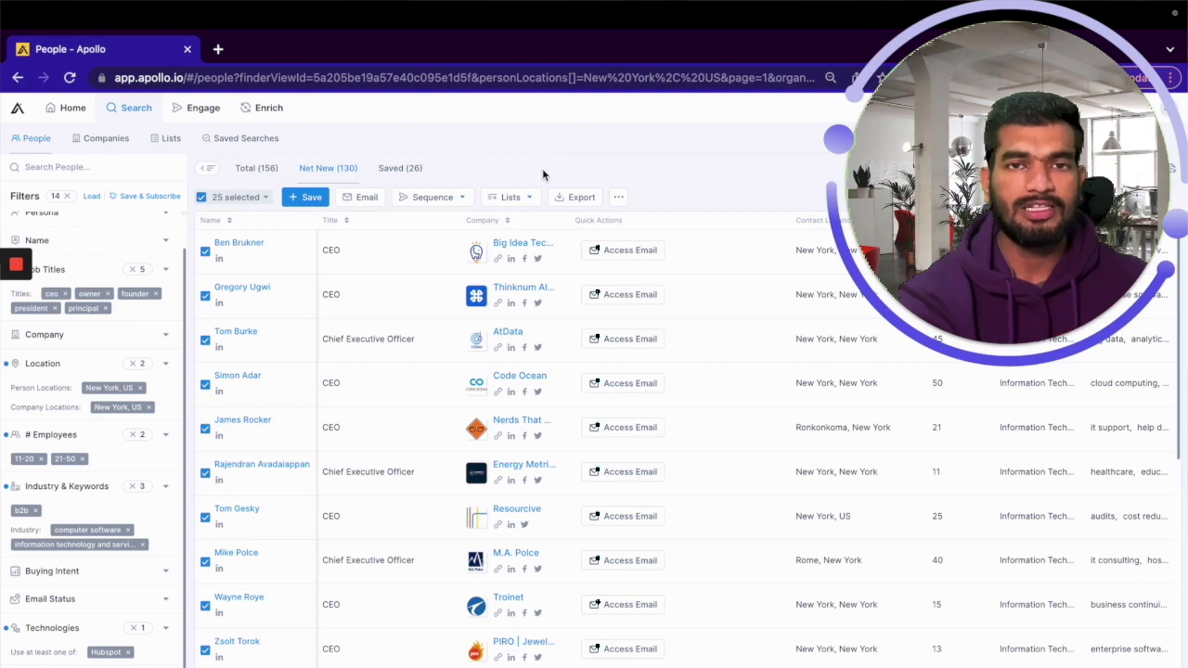
pyautogui.click(425, 169)
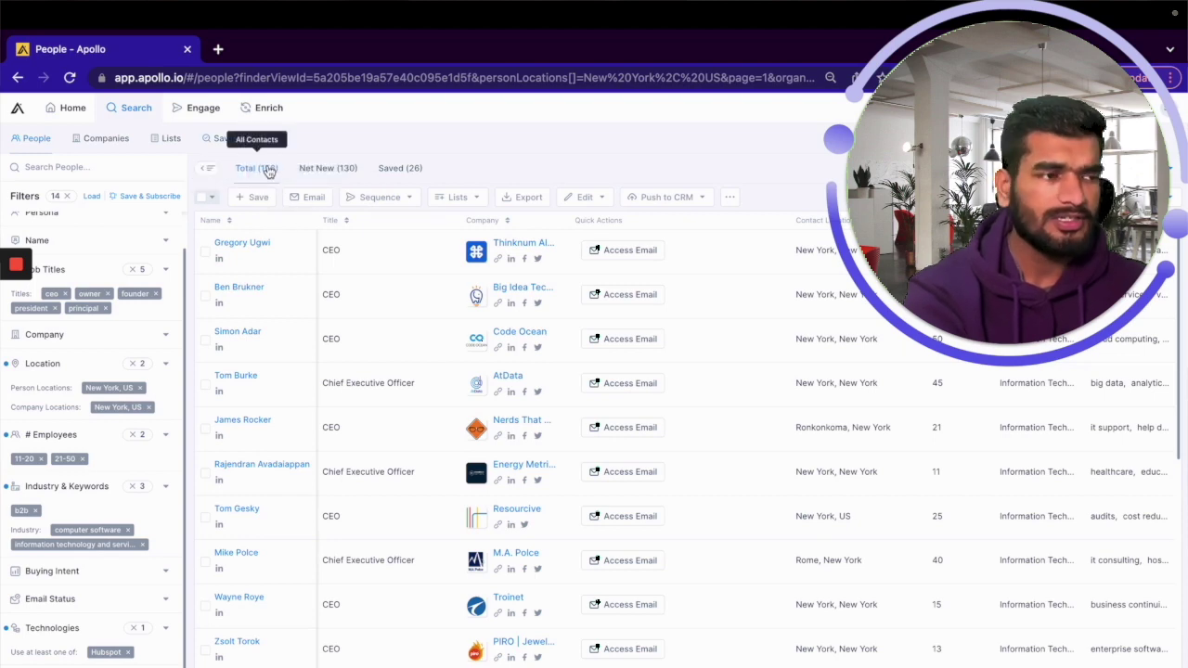
pyautogui.click(315, 172)
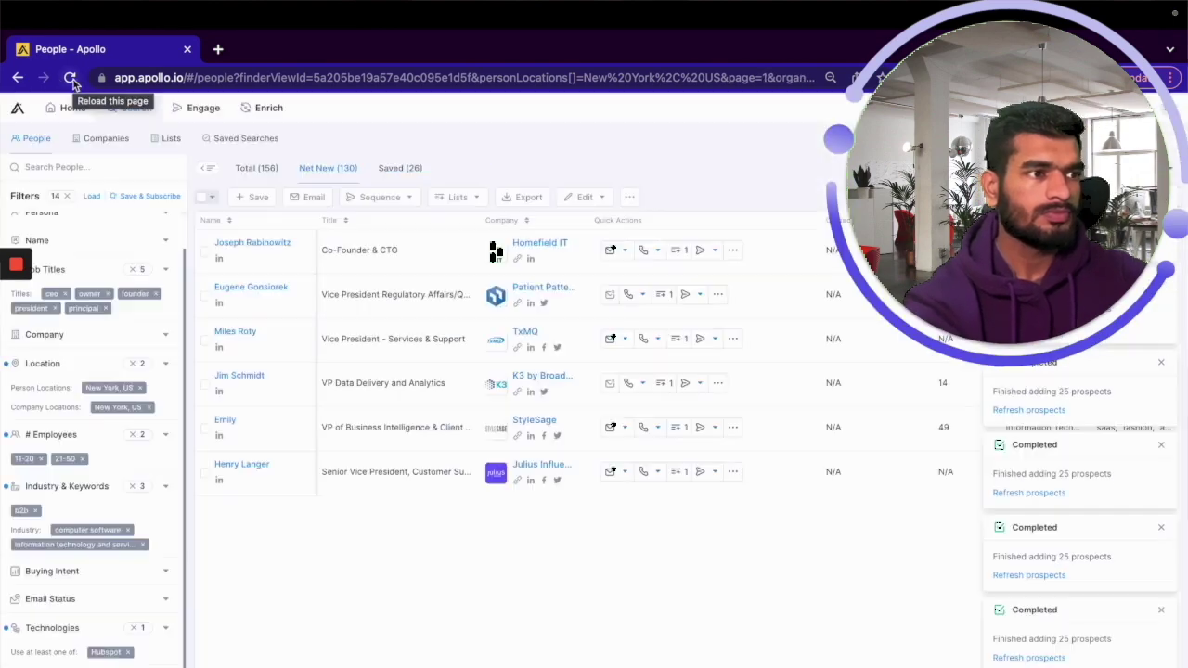
pyautogui.click(71, 78)
pyautogui.click(379, 168)
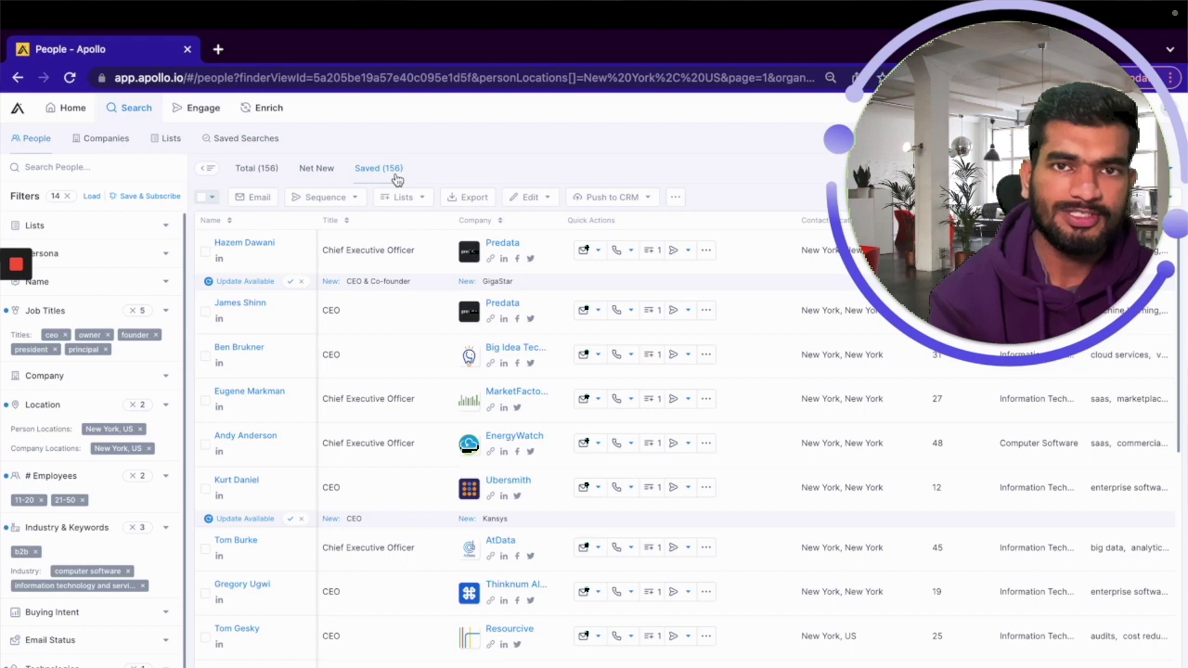
# Select all 156 saved leads and start their CSV export
pyautogui.click(211, 197)
pyautogui.click(220, 246)
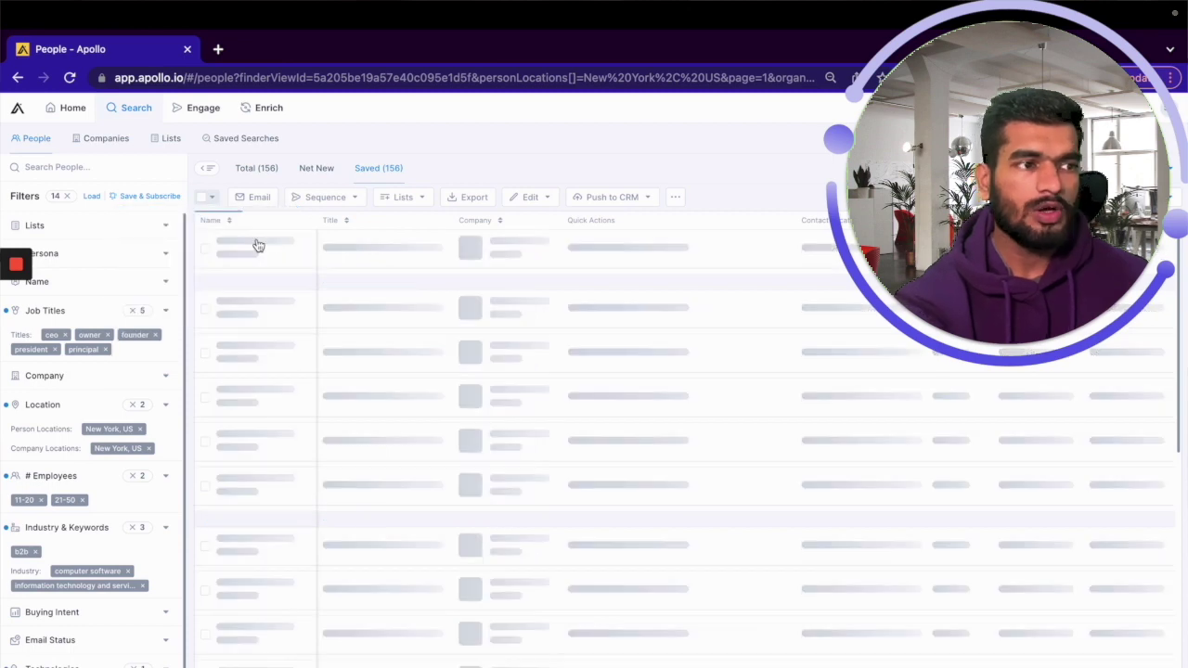
pyautogui.click(536, 198)
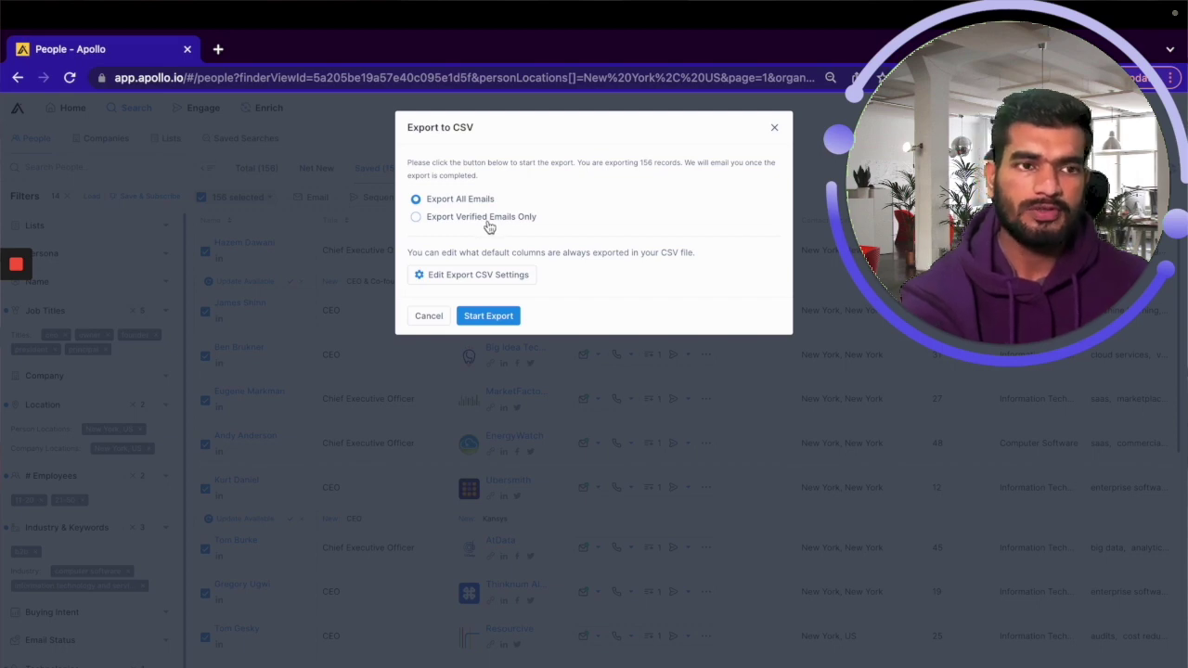
pyautogui.press('Return')
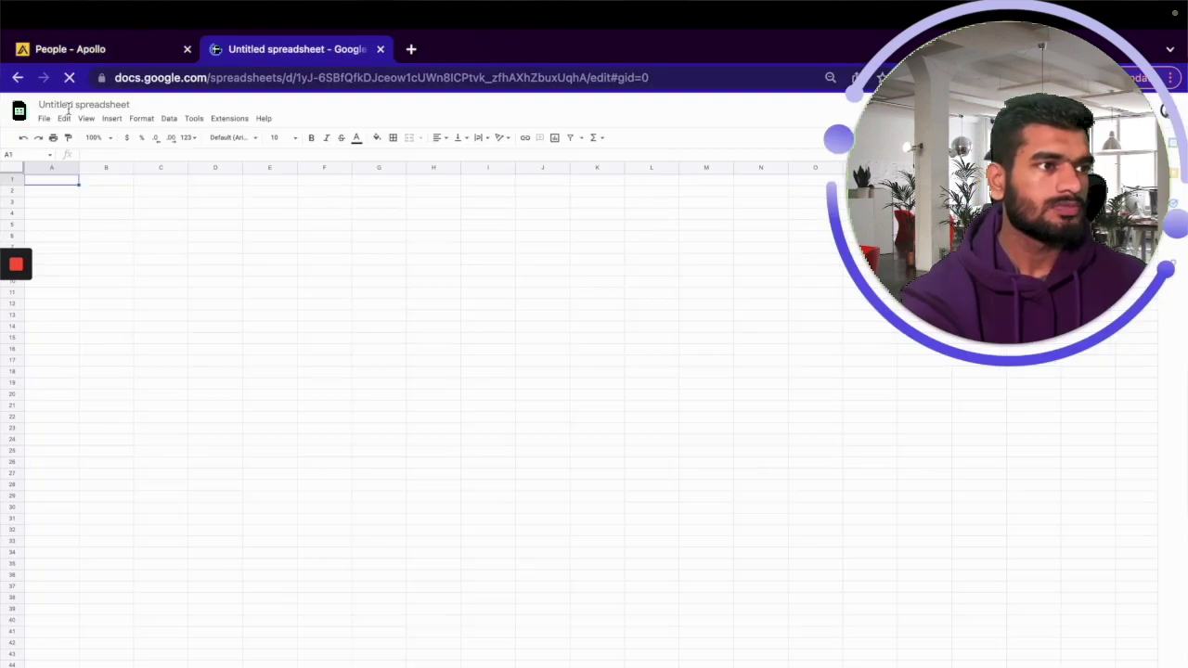
# Title the new spreadsheet 'computer software | B2B | New York | 11-50 | Hubspot | 1M+ | Scoutreach'
pyautogui.click(70, 106)
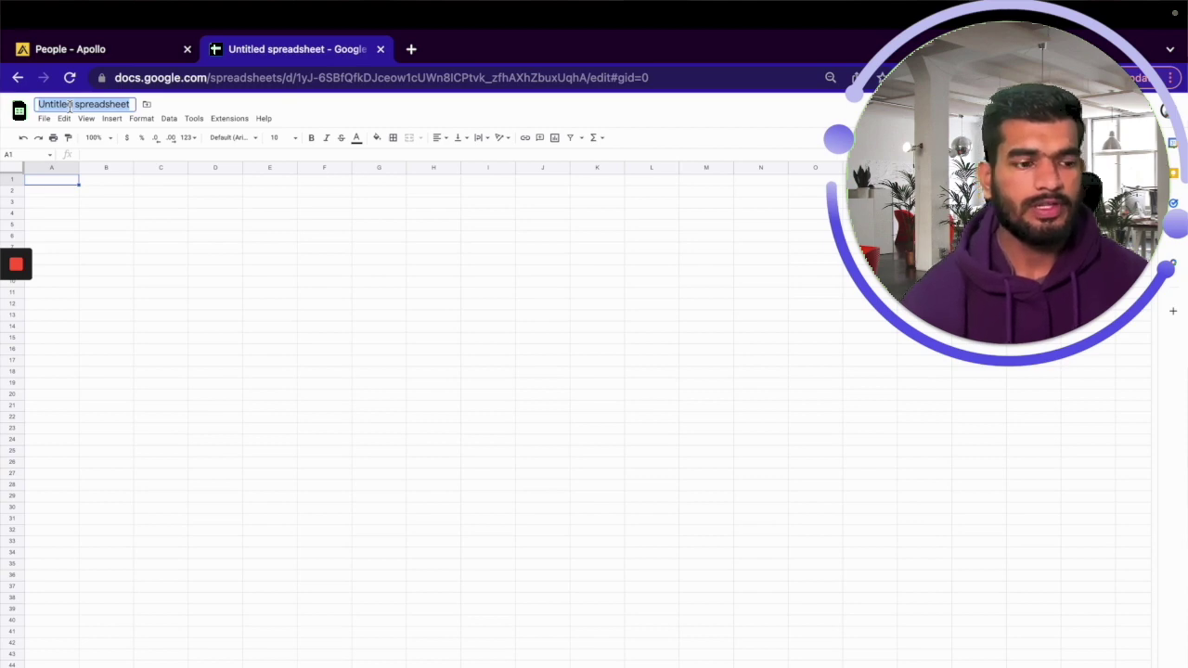
pyautogui.write('computer software | B2B | New York | 11-50 | Hubspot | 1')
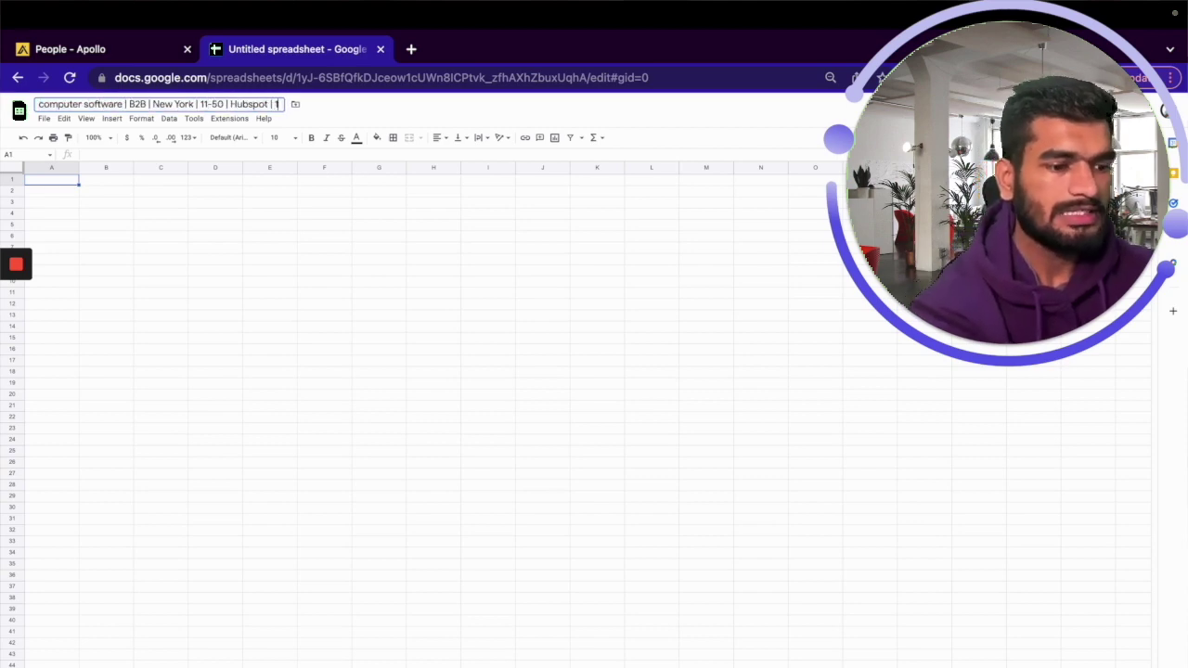
pyautogui.write('M')
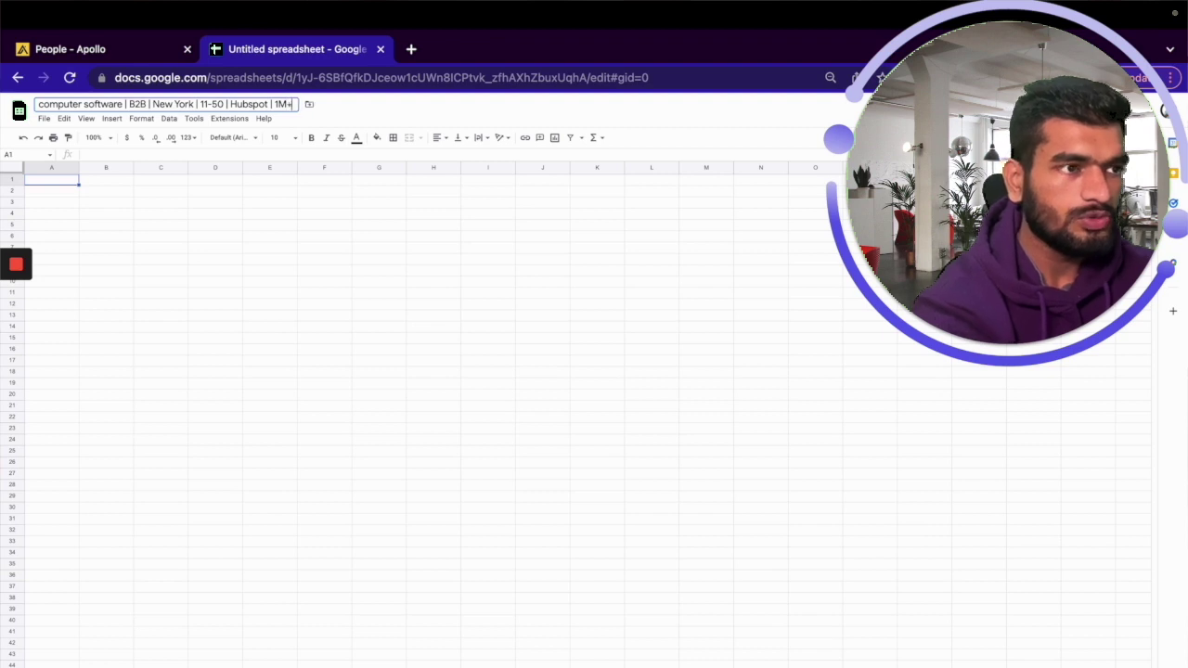
pyautogui.write('+ | Scoutreach')
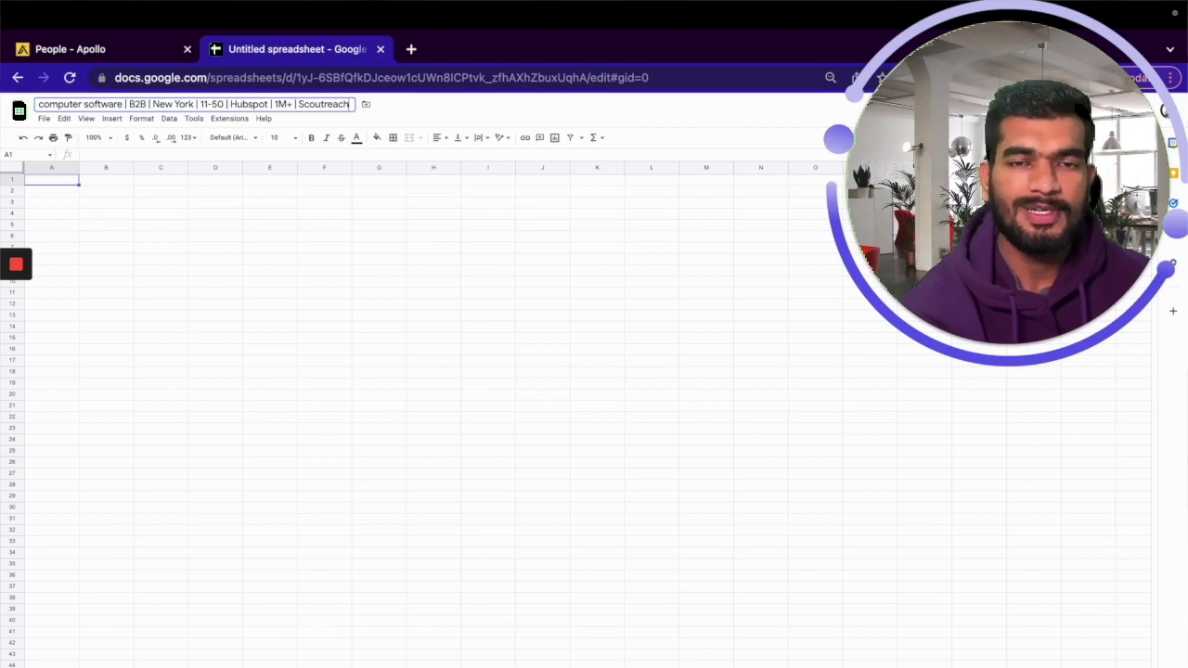
pyautogui.press('Return')
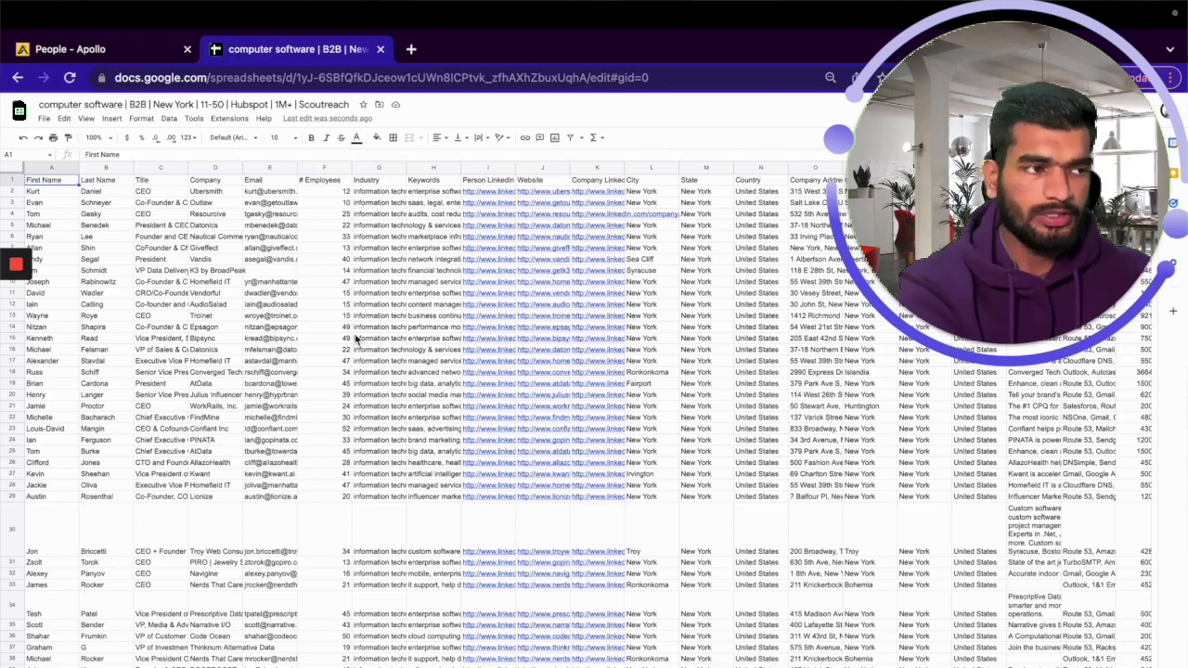
# Move the Website column to sit after the Company Linkedin Url column
pyautogui.hscroll(-5, 594, 417)
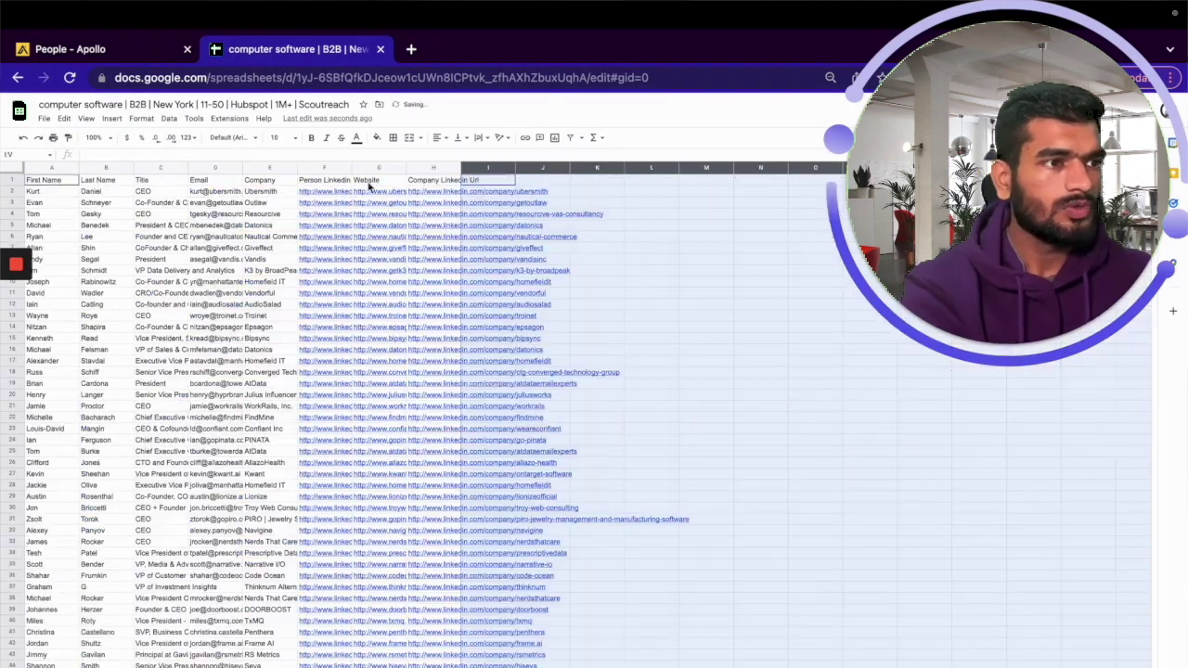
pyautogui.press('Delete')
pyautogui.click(379, 167)
pyautogui.moveTo(432, 173); pyautogui.dragTo(455, 173)
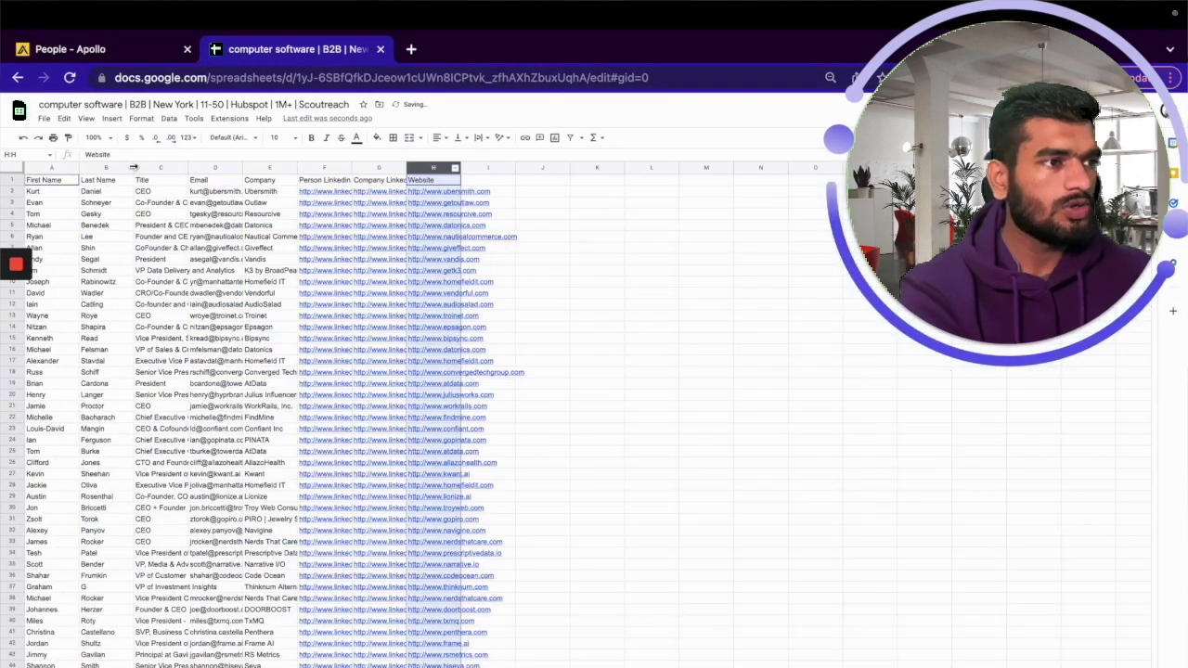
pyautogui.click(216, 250)
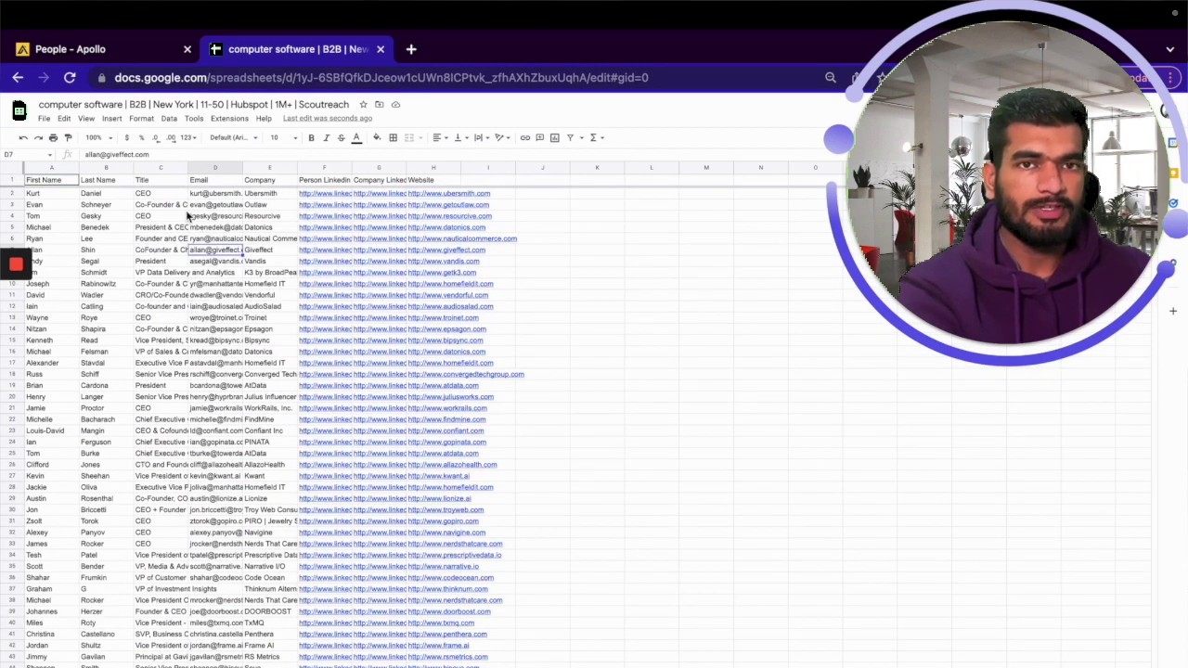
# Select the Email column and scroll through the lead list
pyautogui.click(51, 167)
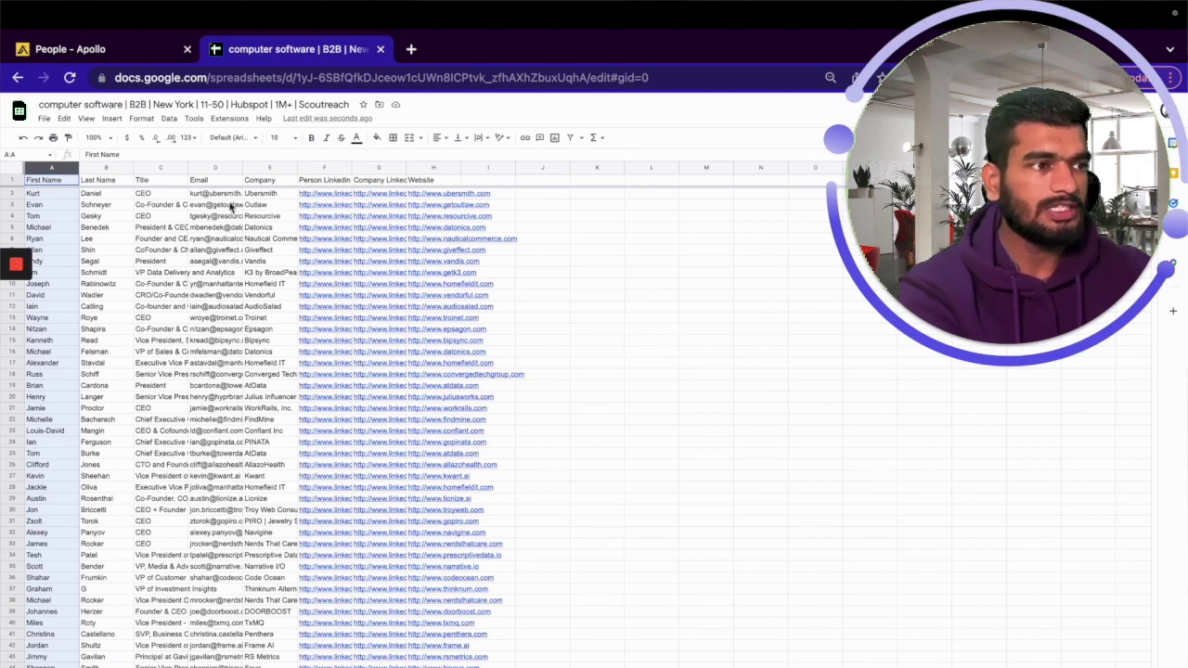
pyautogui.click(215, 167)
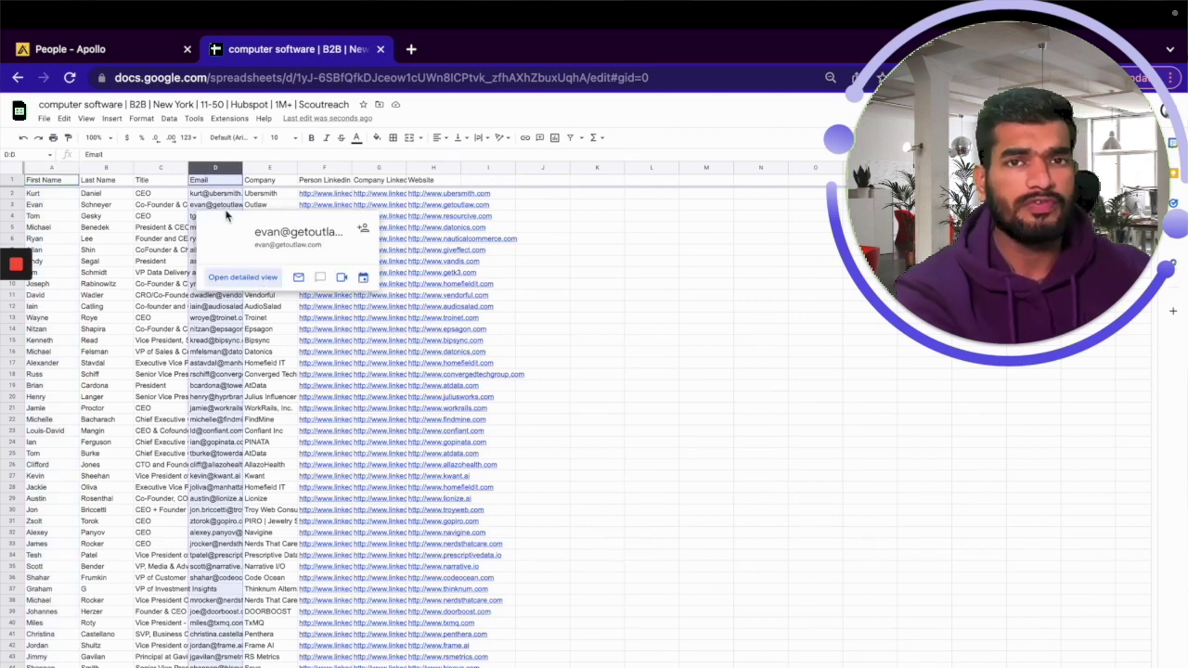
pyautogui.moveTo(215, 204)
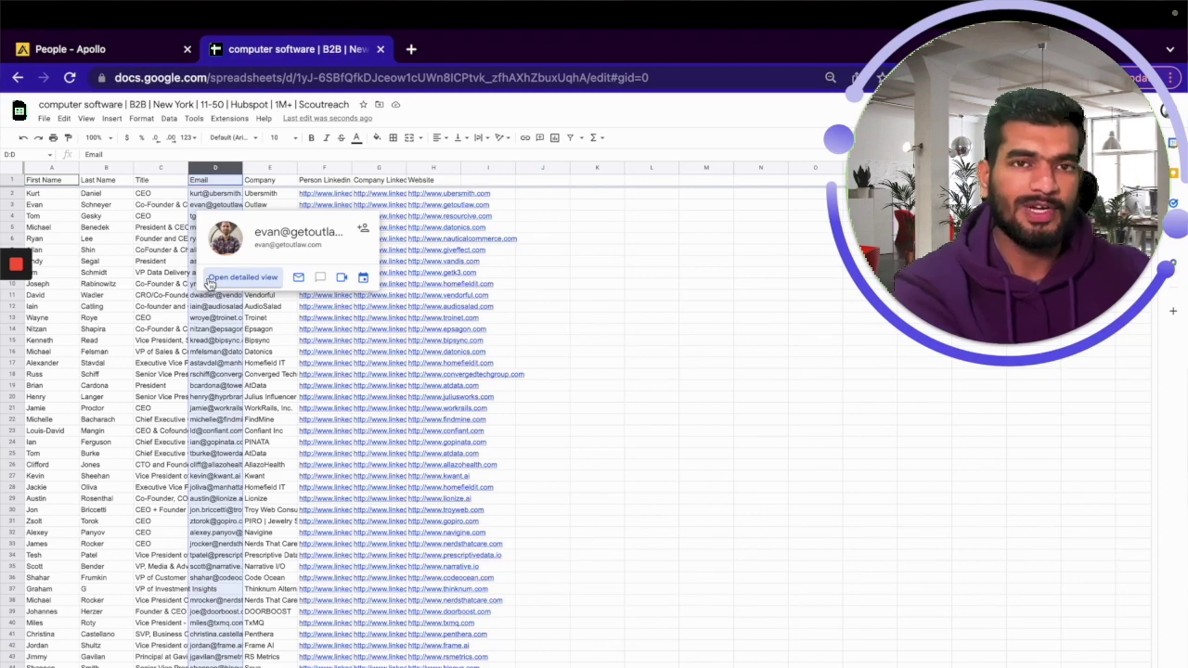
pyautogui.scroll(-1, 225, 455)
pyautogui.scroll(-15, 225, 455)
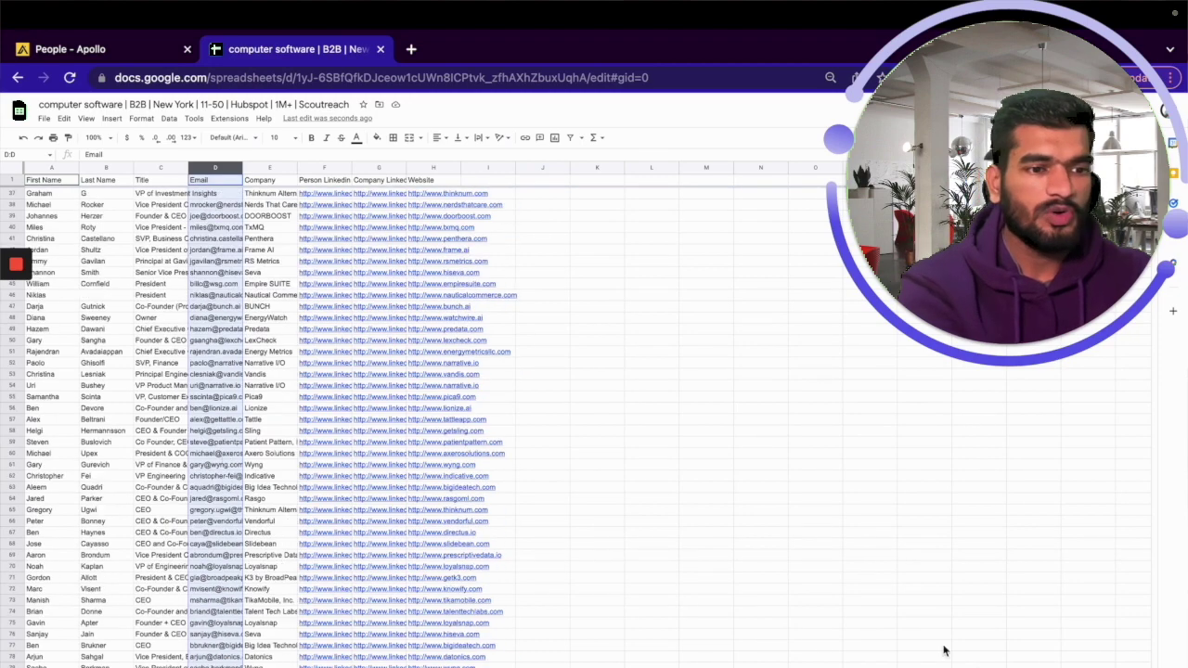
pyautogui.scroll(-10, 164, 563)
pyautogui.scroll(-10, 113, 537)
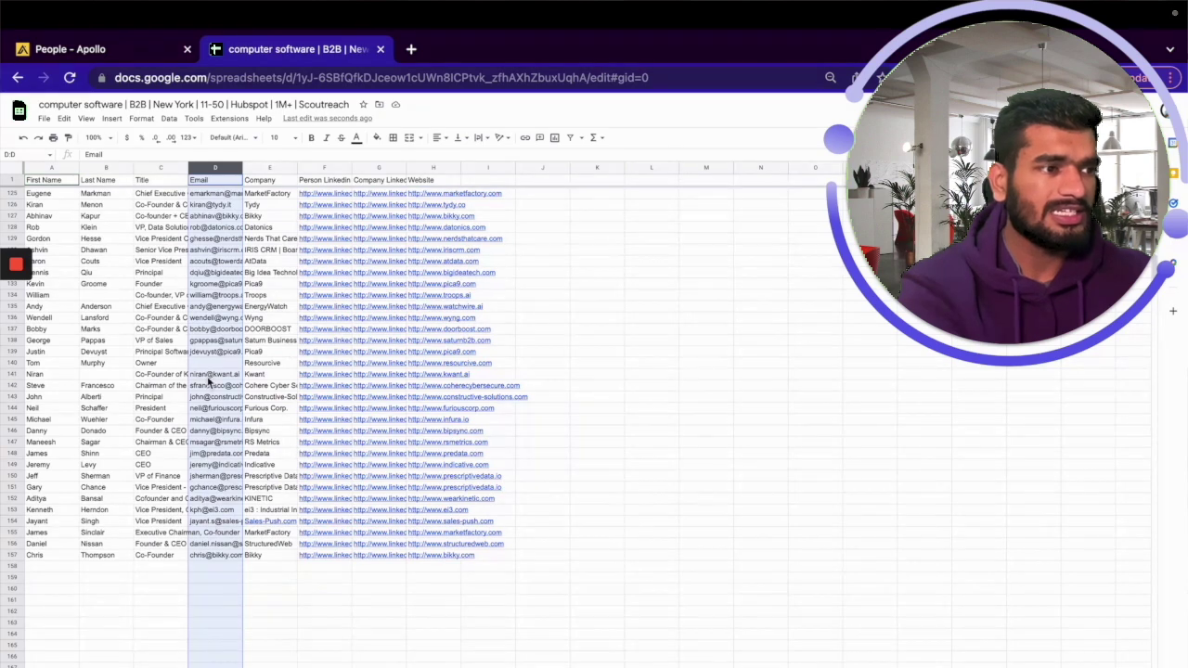
pyautogui.scroll(20, 238, 370)
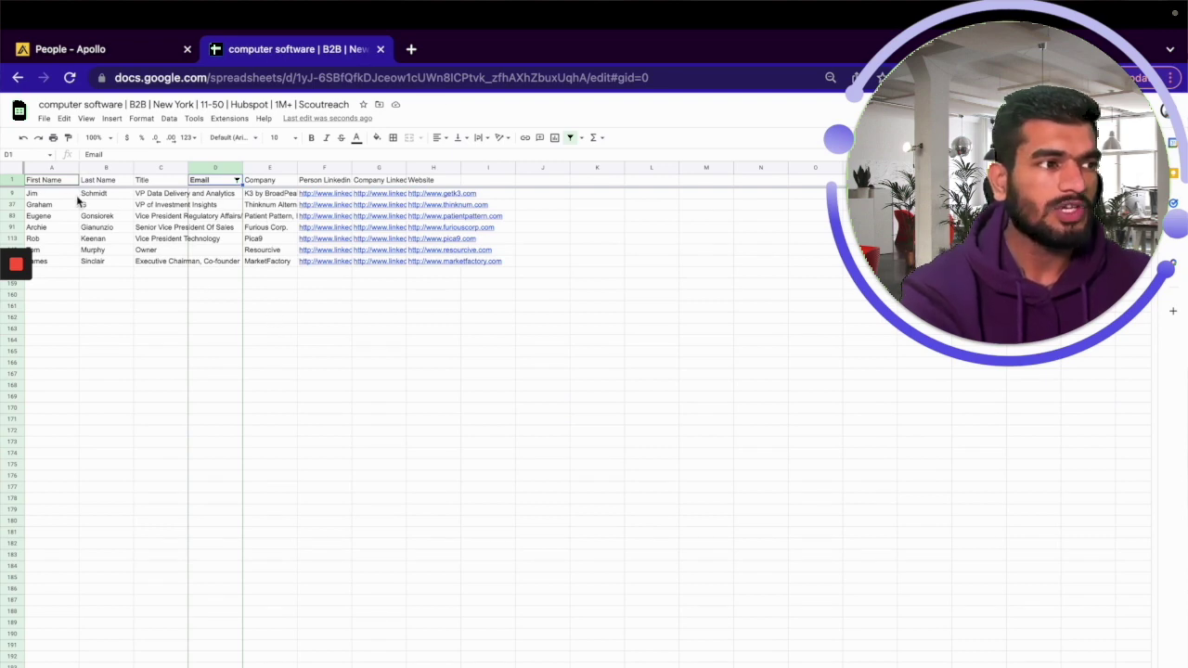
# Copy the email-less leads into a new sheet starting at A2
pyautogui.moveTo(71, 194); pyautogui.dragTo(420, 261)
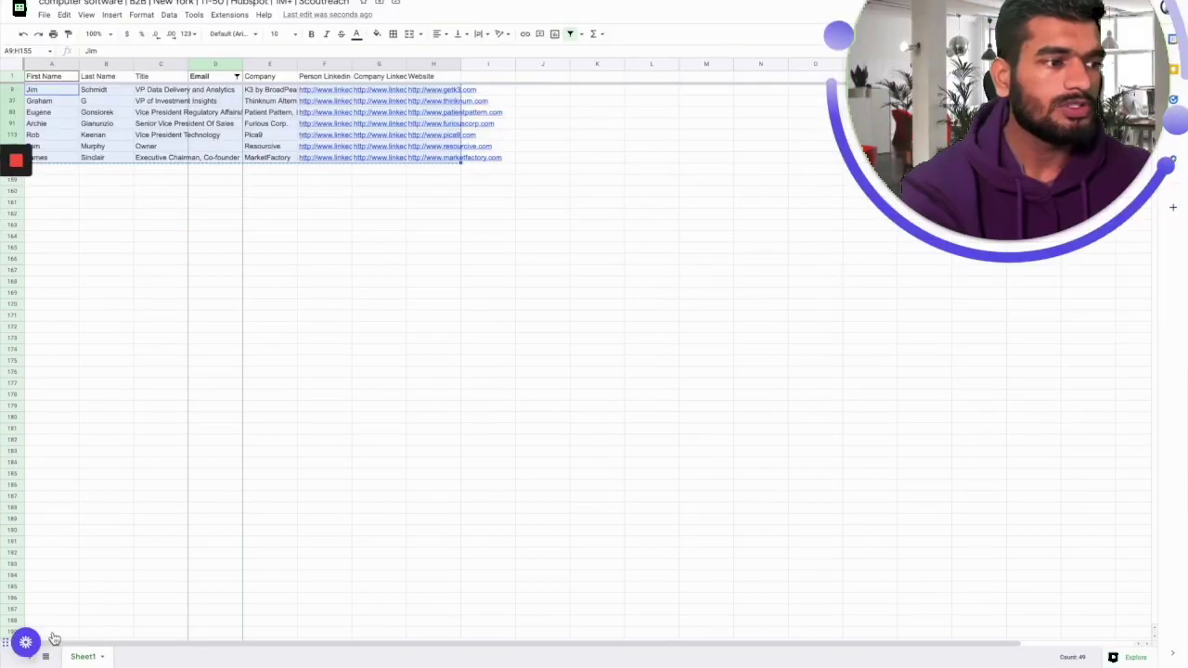
pyautogui.click(35, 661)
pyautogui.click(61, 90)
pyautogui.hotkey('ctrl', 'v')
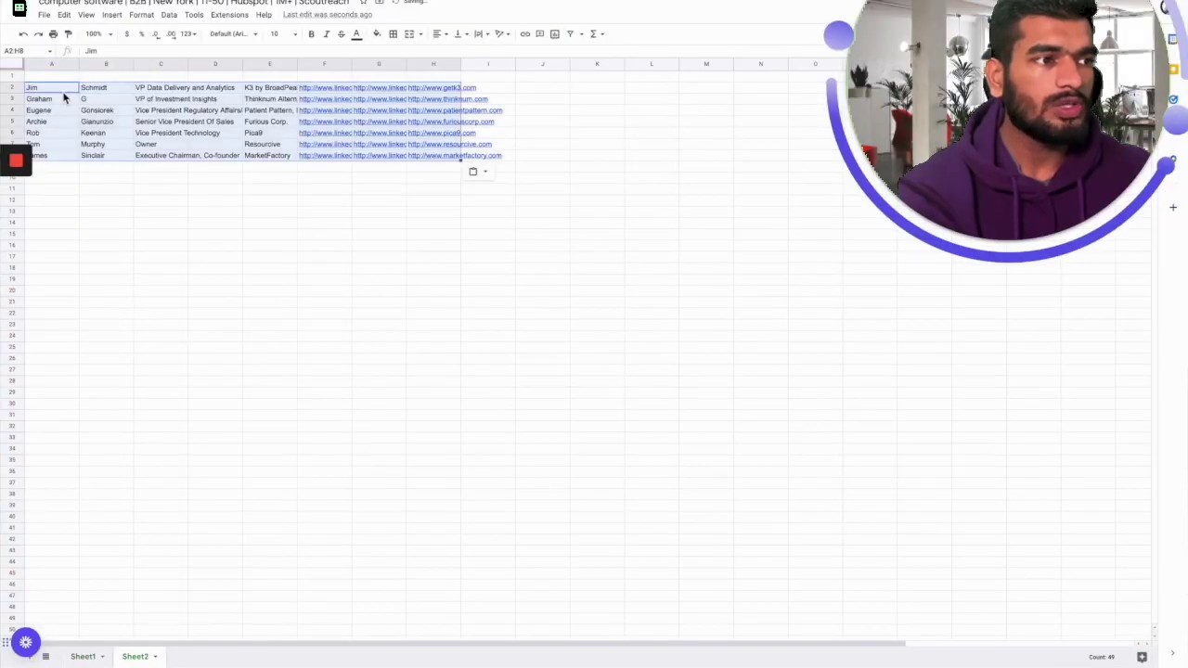
# Rename the original sheet 'Emails' and the new sheet 'Linkedin'
pyautogui.click(81, 657)
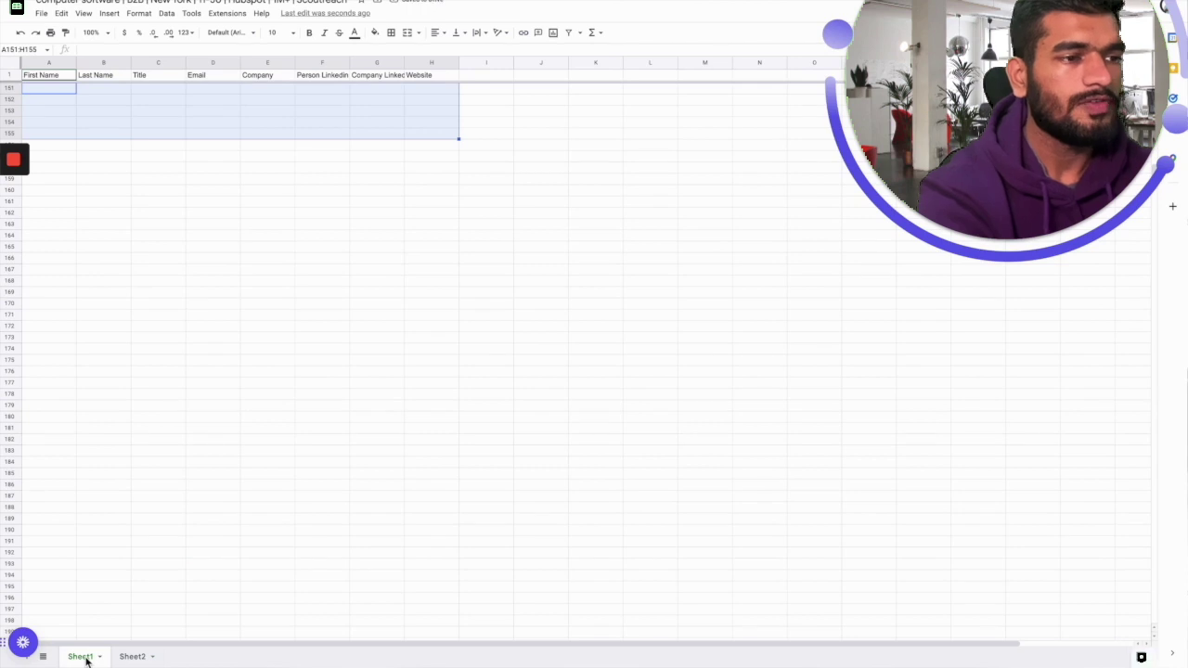
pyautogui.write('Emails')
pyautogui.doubleClick(130, 657)
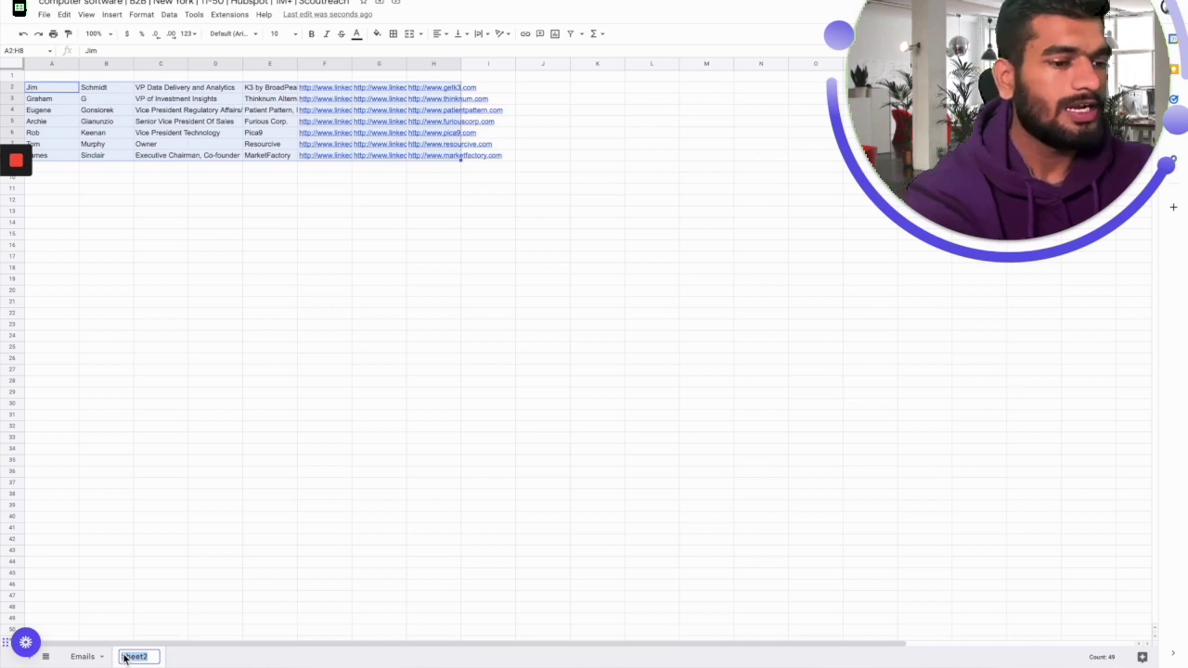
pyautogui.write('Linkedin')
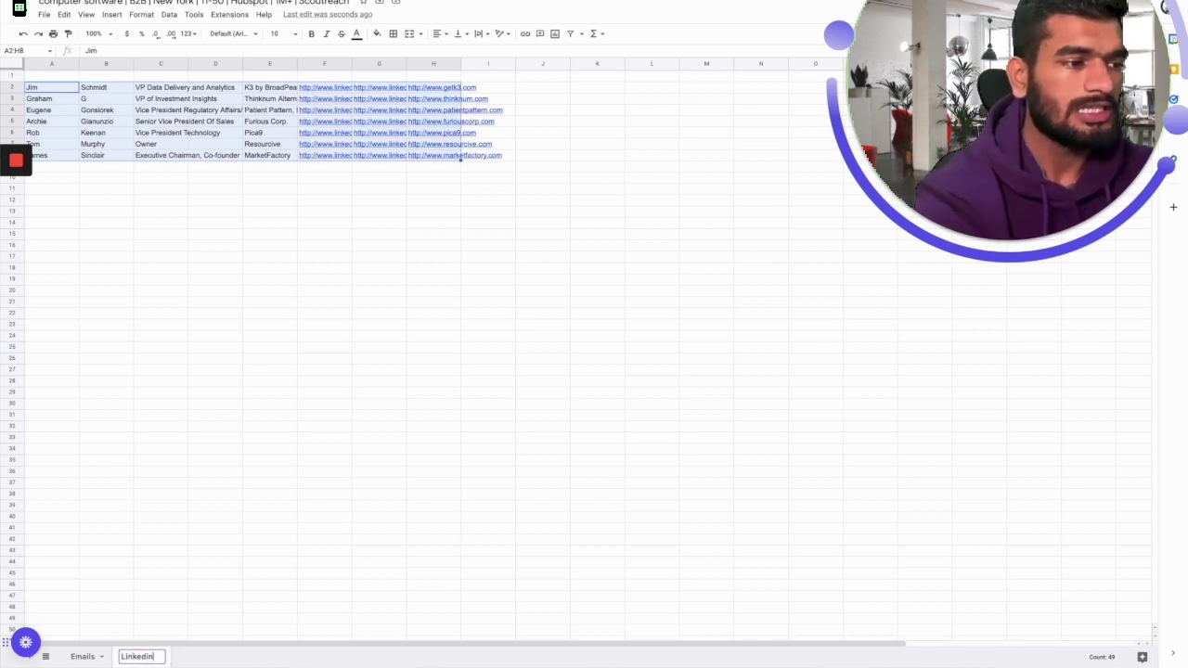
pyautogui.click(170, 555)
# Copy the column header row from Emails into the top row of Linkedin
pyautogui.click(83, 657)
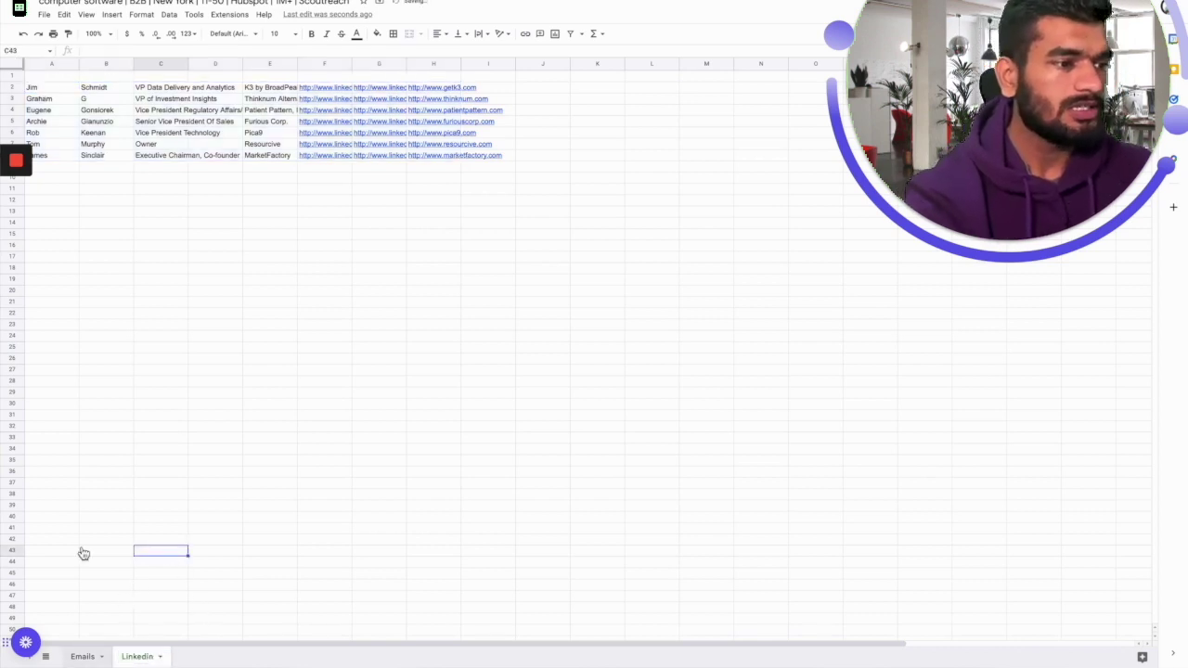
pyautogui.click(11, 76)
pyautogui.hotkey('ctrl', 'c')
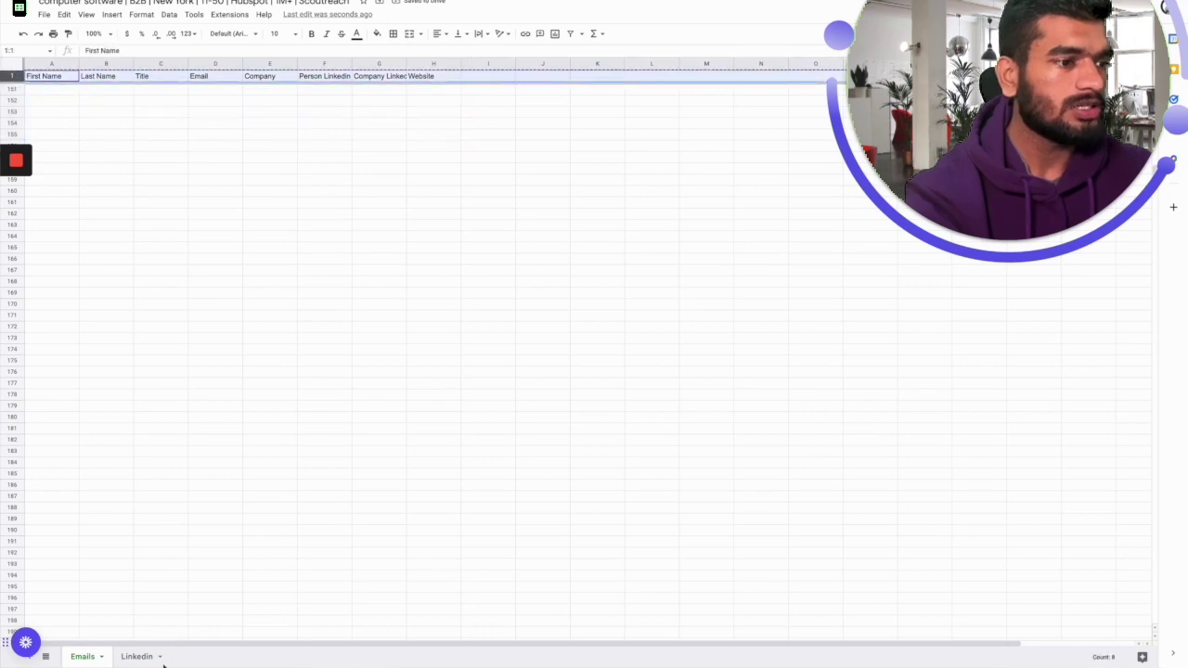
pyautogui.click(158, 658)
pyautogui.click(9, 77)
pyautogui.hotkey('ctrl', 'v')
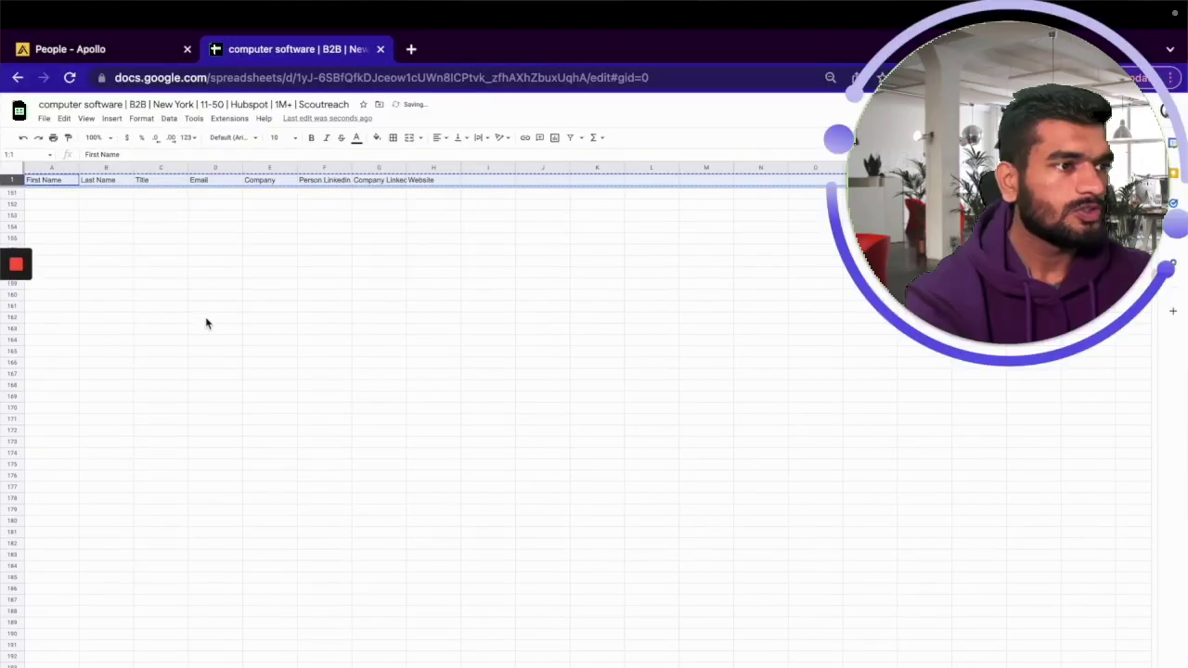
pyautogui.click(215, 167)
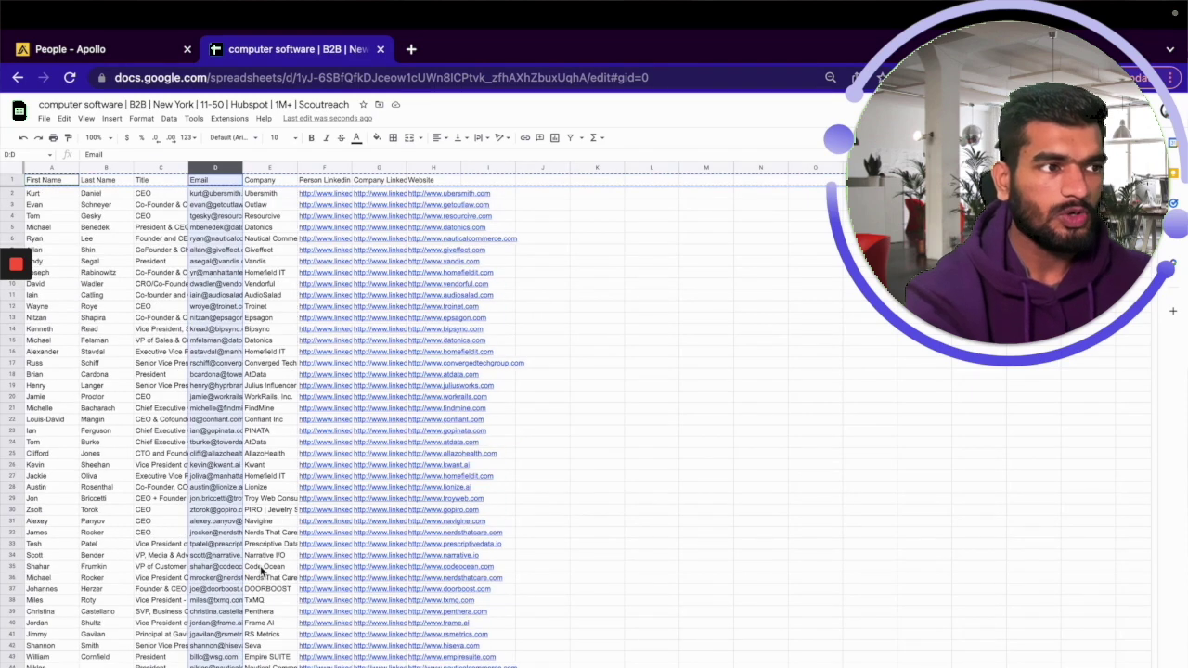
# Deselect the Email column on the lead sheet
pyautogui.click(261, 568)
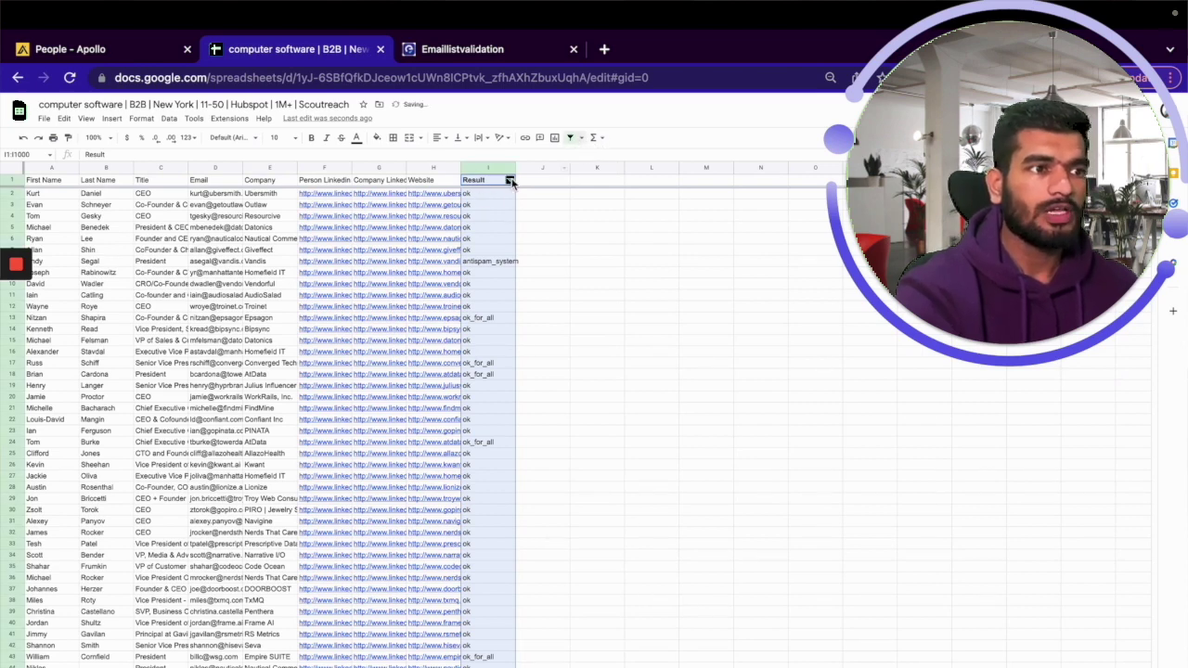
# Filter Result to exclude ok and ok_for_all, then select the remaining leads across A–H
pyautogui.click(511, 182)
pyautogui.click(413, 392)
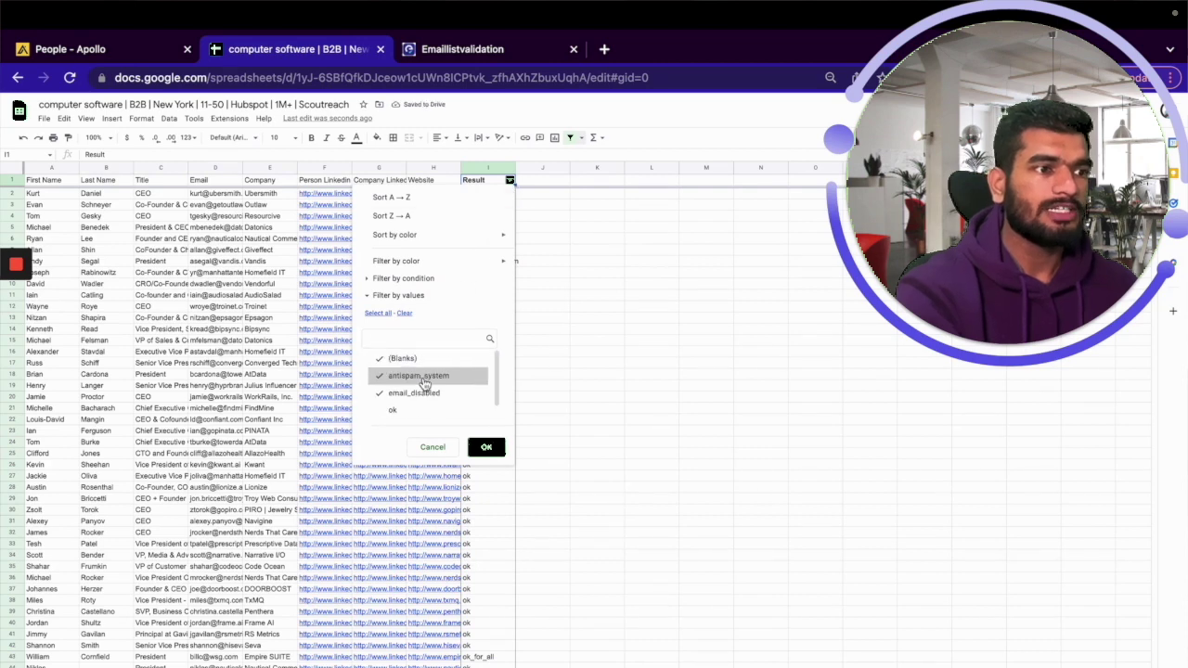
pyautogui.scroll(-1, 423, 383)
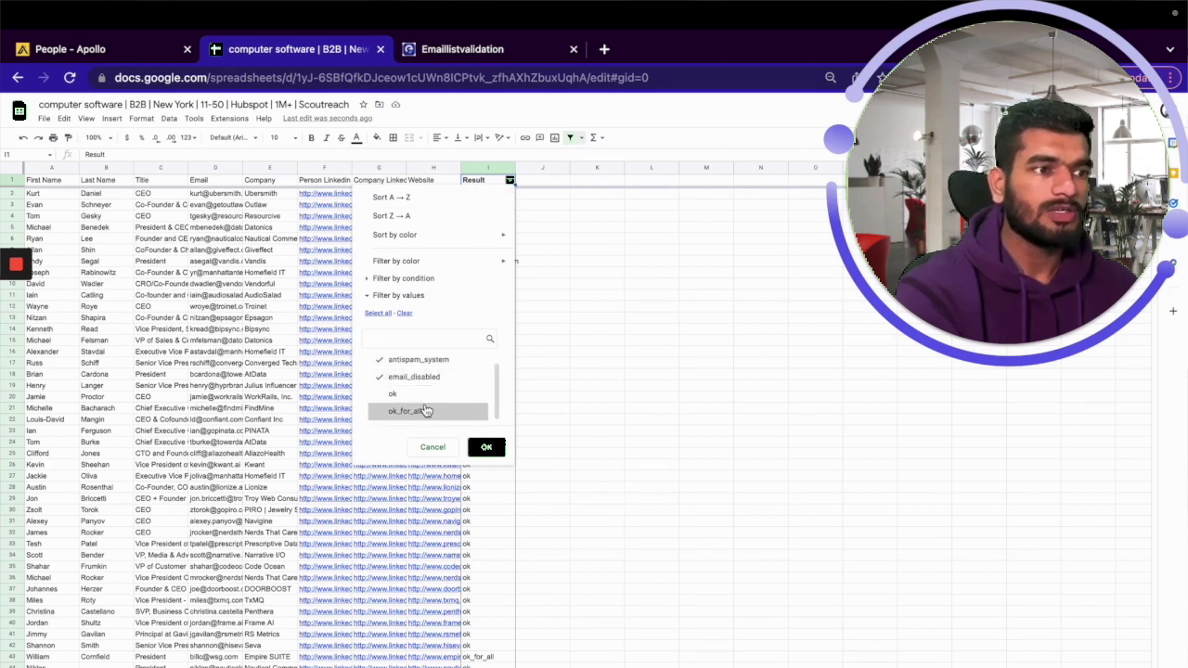
pyautogui.click(488, 445)
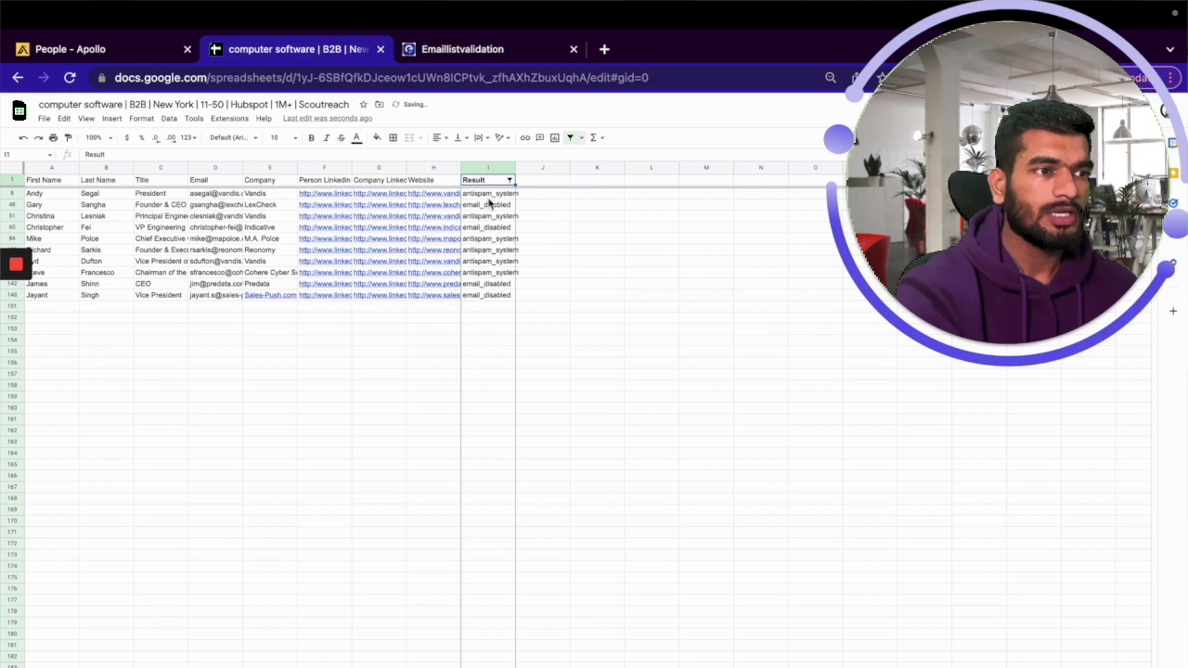
pyautogui.moveTo(491, 195); pyautogui.dragTo(491, 295)
pyautogui.moveTo(54, 195); pyautogui.dragTo(431, 297)
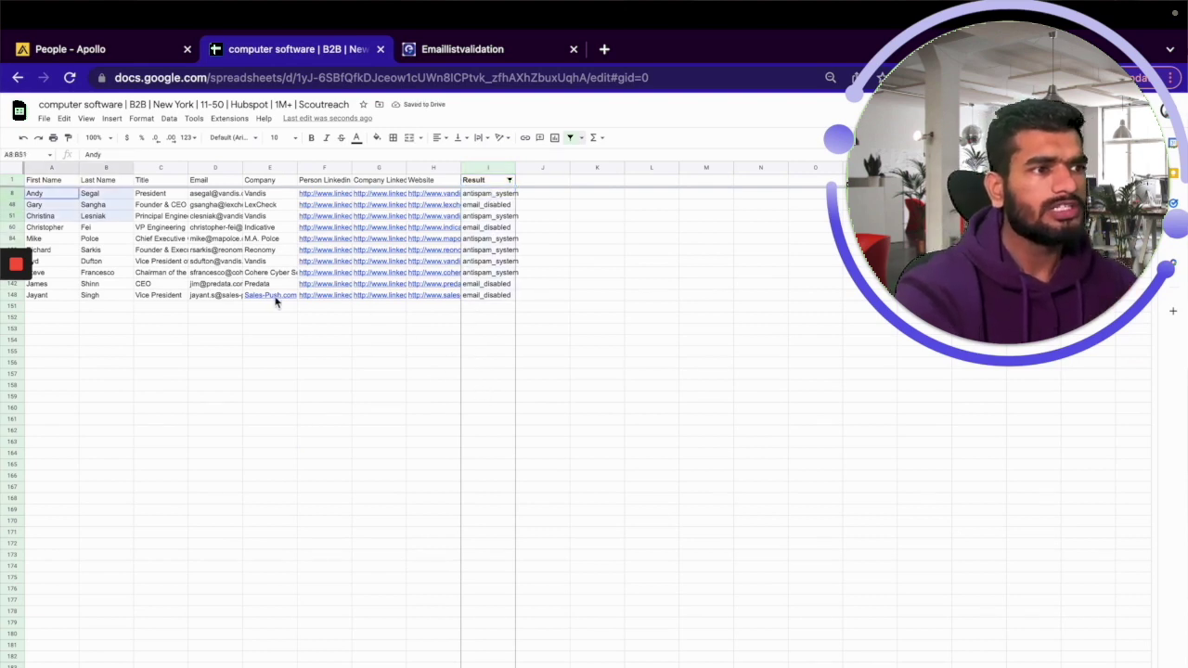
pyautogui.moveTo(431, 295)
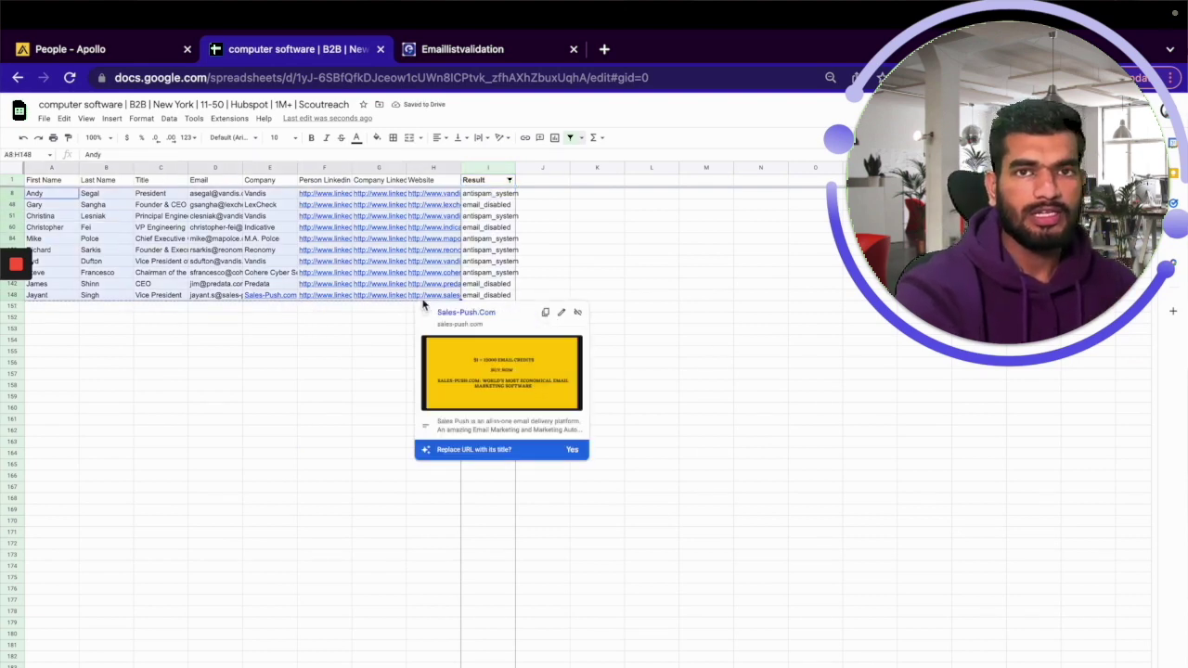
# Paste the antispam_system and email_disabled leads into Linkedin and delete their rows from the list
pyautogui.hotkey('ctrl', 'shift', 'pagedown')
pyautogui.hotkey('ctrl', 'v')
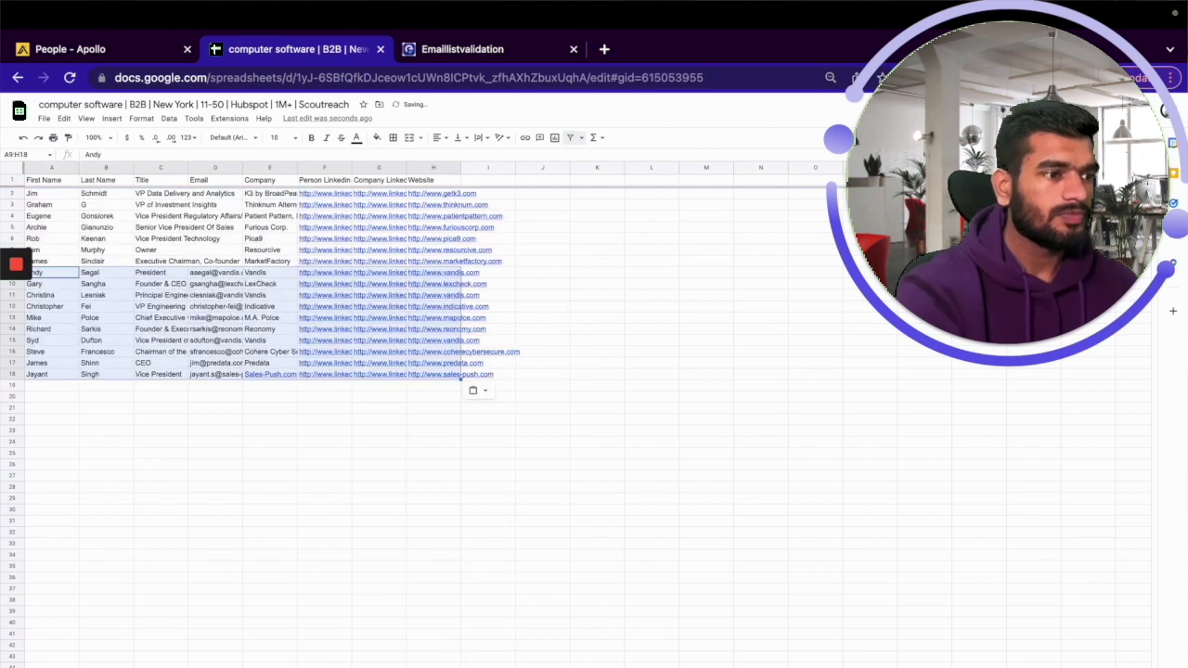
pyautogui.hotkey('ctrl', 'shift', 'pageup')
pyautogui.rightClick(265, 268)
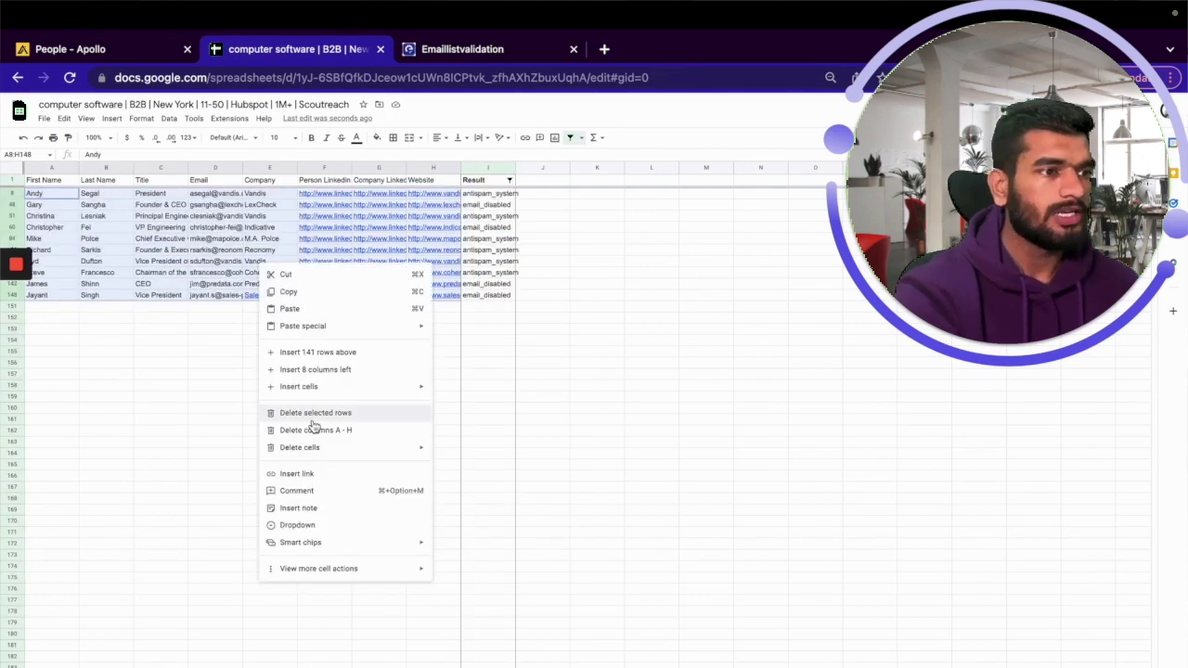
pyautogui.click(316, 415)
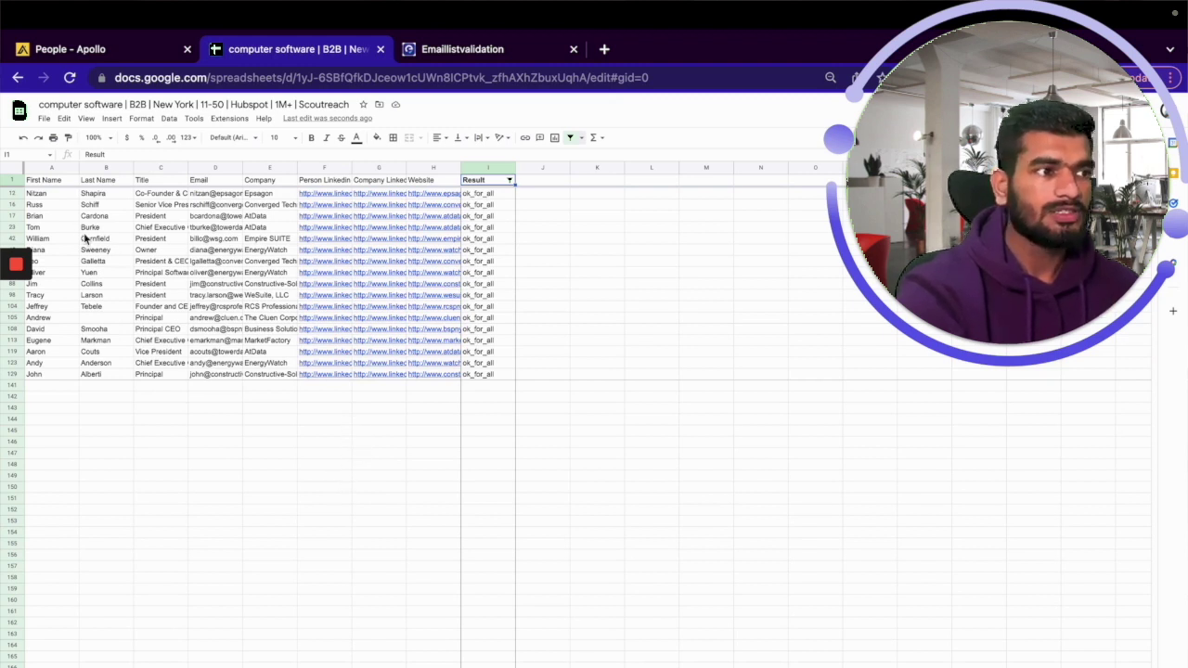
# Paste the seventeen ok_for_all leads onto an empty sheet
pyautogui.moveTo(51, 194); pyautogui.dragTo(428, 377)
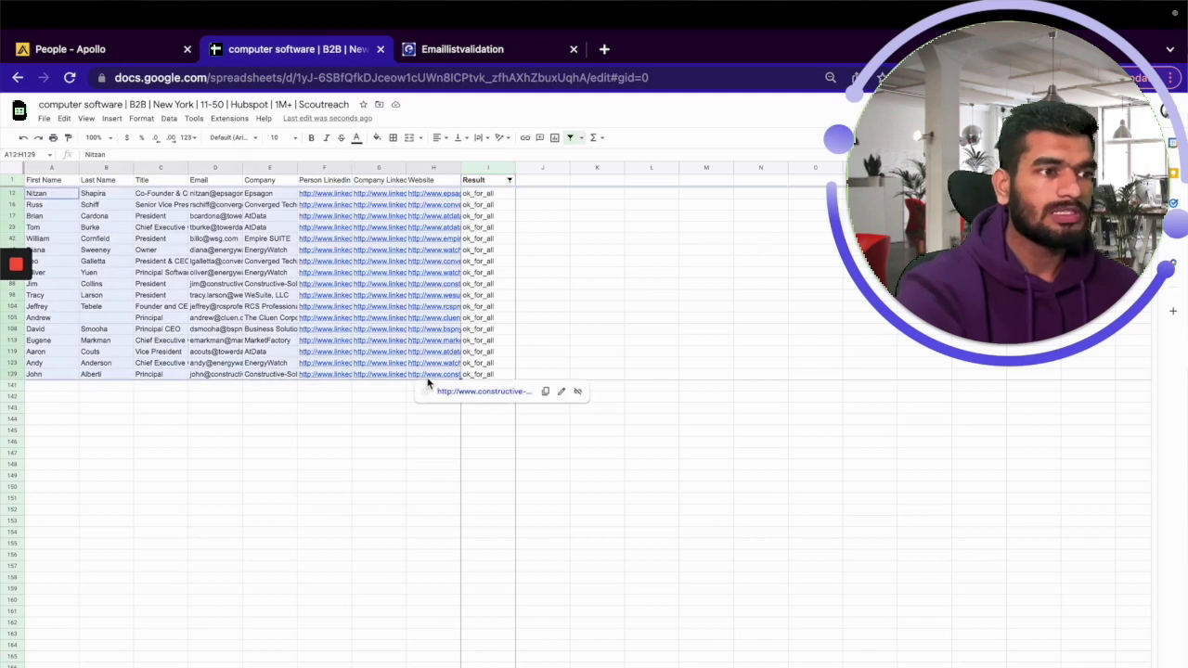
pyautogui.click(139, 626)
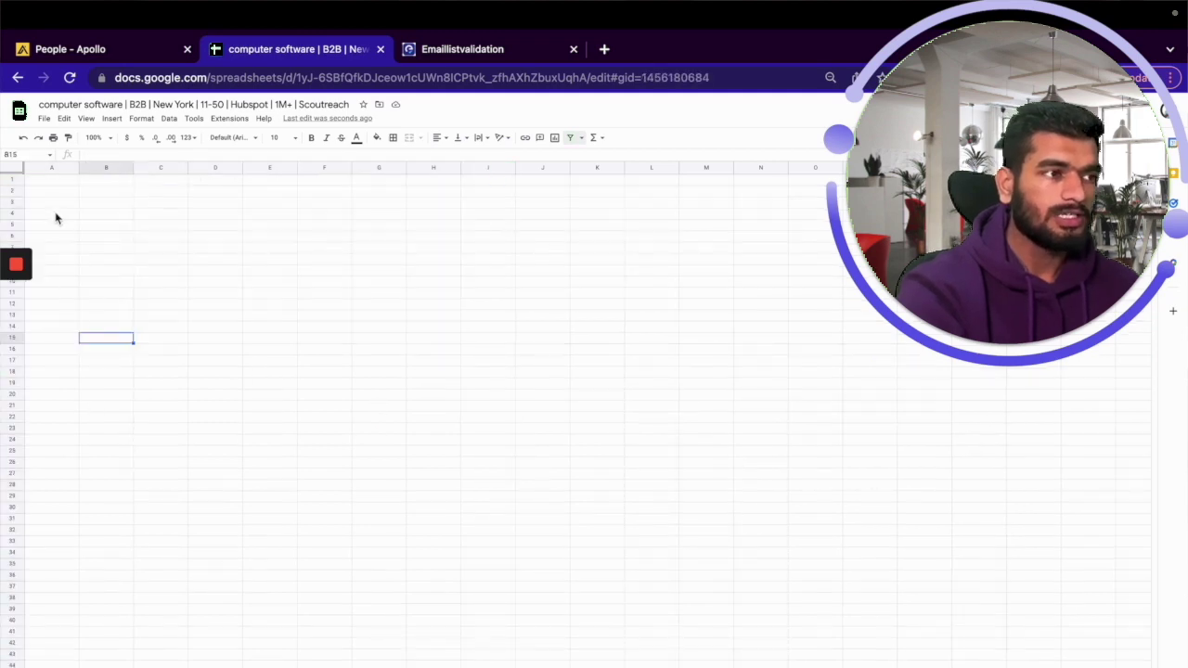
pyautogui.click(55, 191)
pyautogui.hotkey('ctrl', 'v')
pyautogui.click(240, 406)
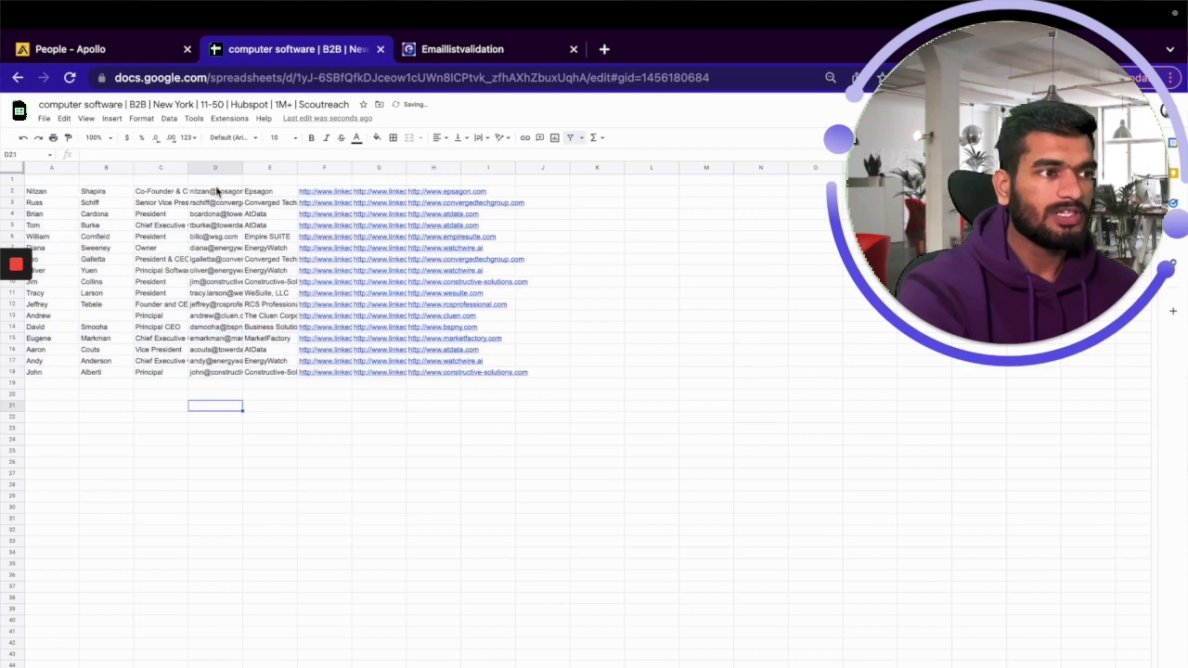
# Duplicate the Email column into column I and convert column D to people chips
pyautogui.click(212, 168)
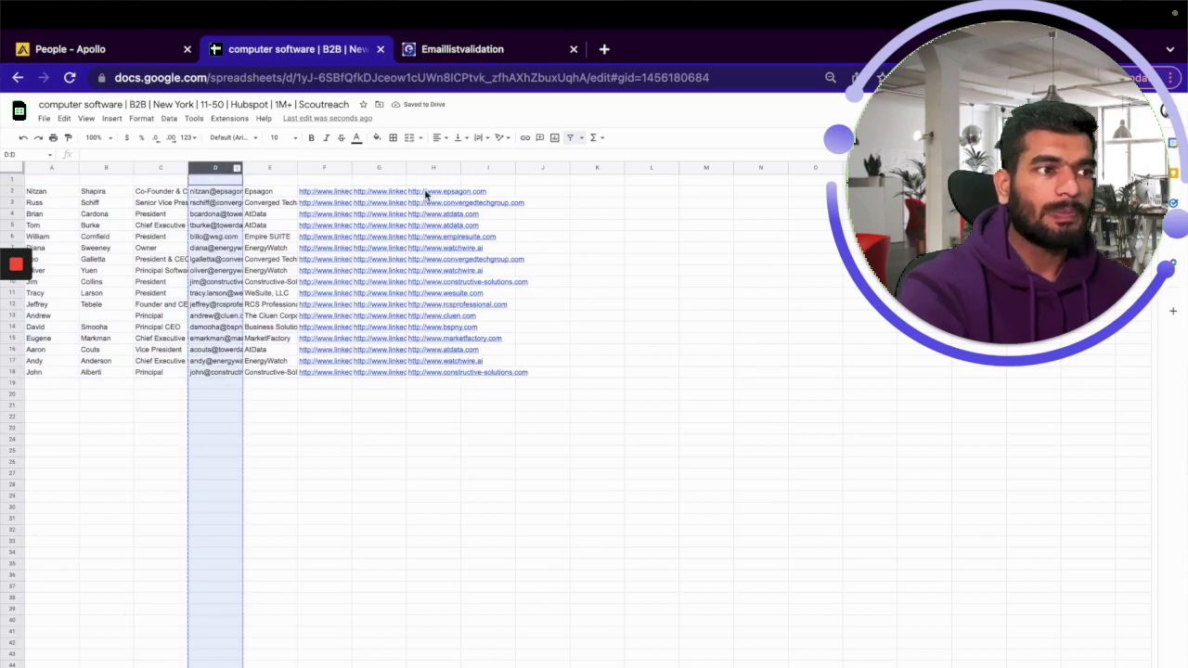
pyautogui.hotkey('ctrl', 'c')
pyautogui.click(497, 169)
pyautogui.hotkey('ctrl', 'v')
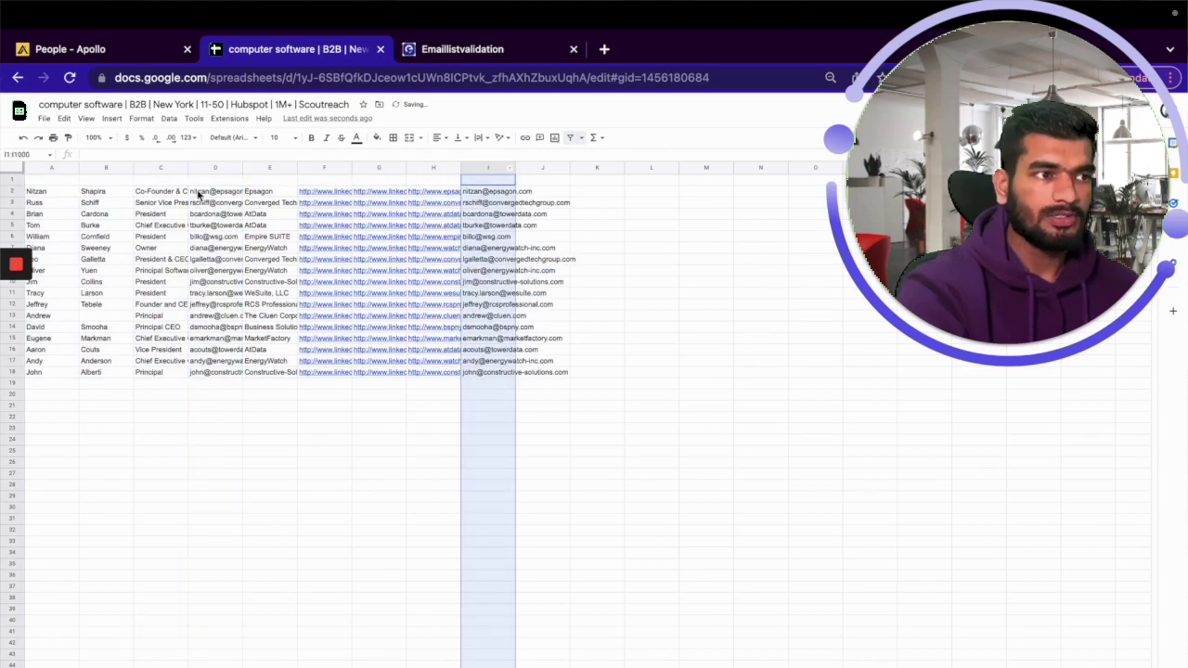
pyautogui.click(212, 167)
pyautogui.rightClick(212, 168)
pyautogui.moveTo(251, 477)
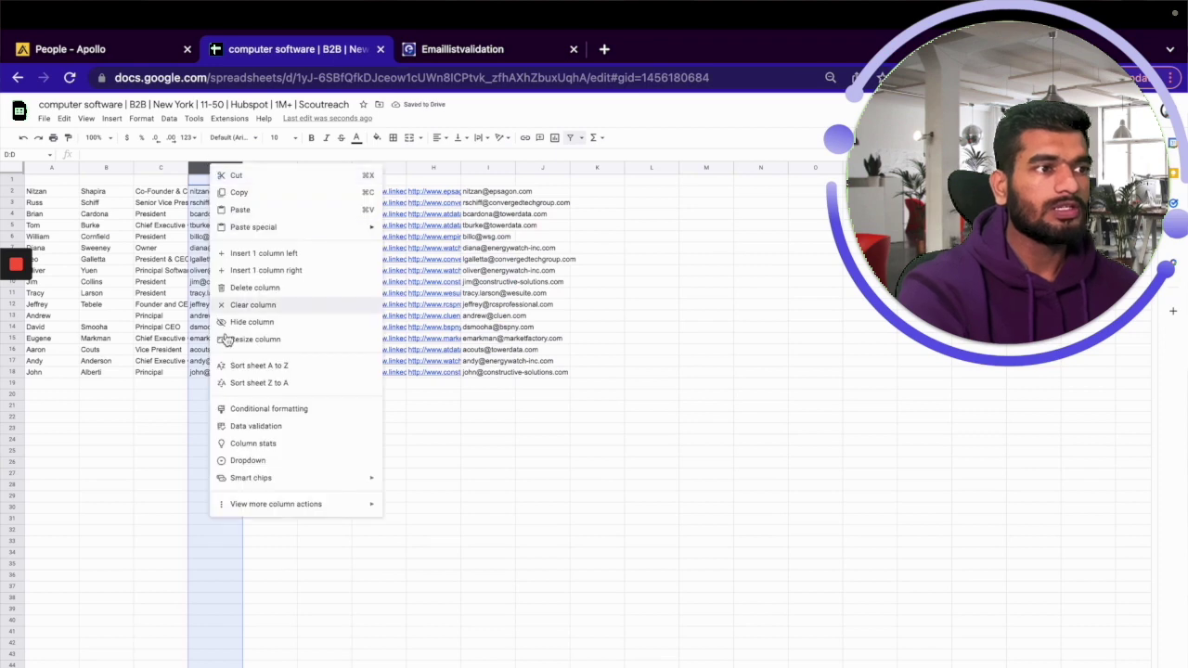
pyautogui.click(428, 481)
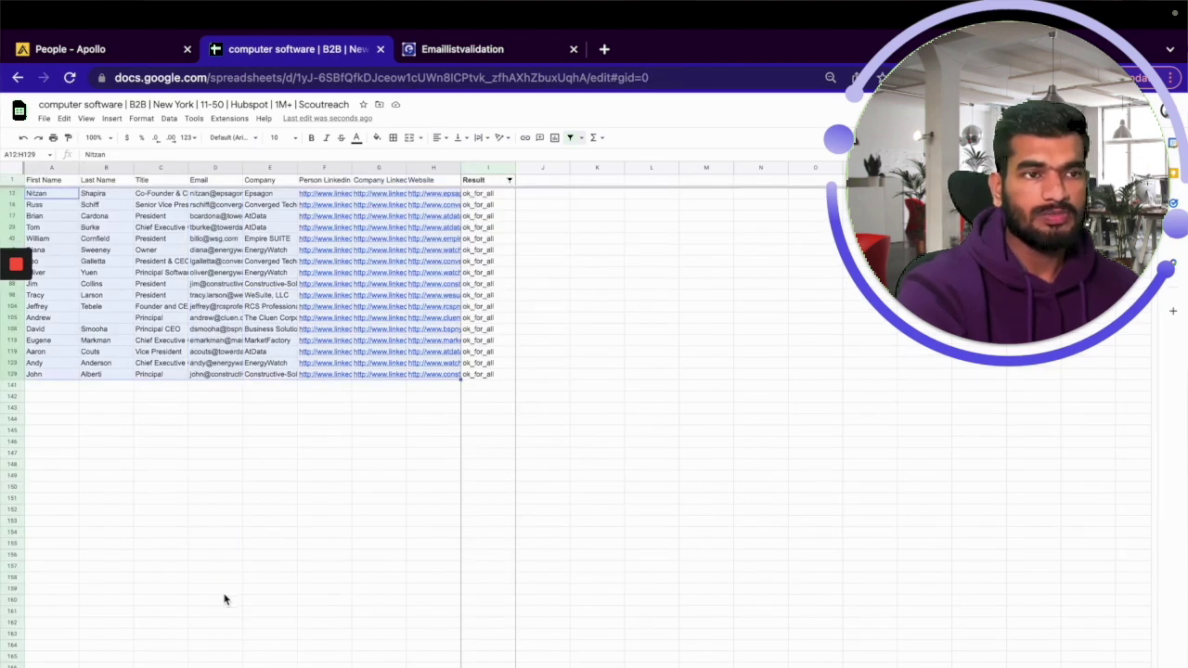
# Delete the ok_for_all rows from the main list and turn off the filter
pyautogui.rightClick(271, 318)
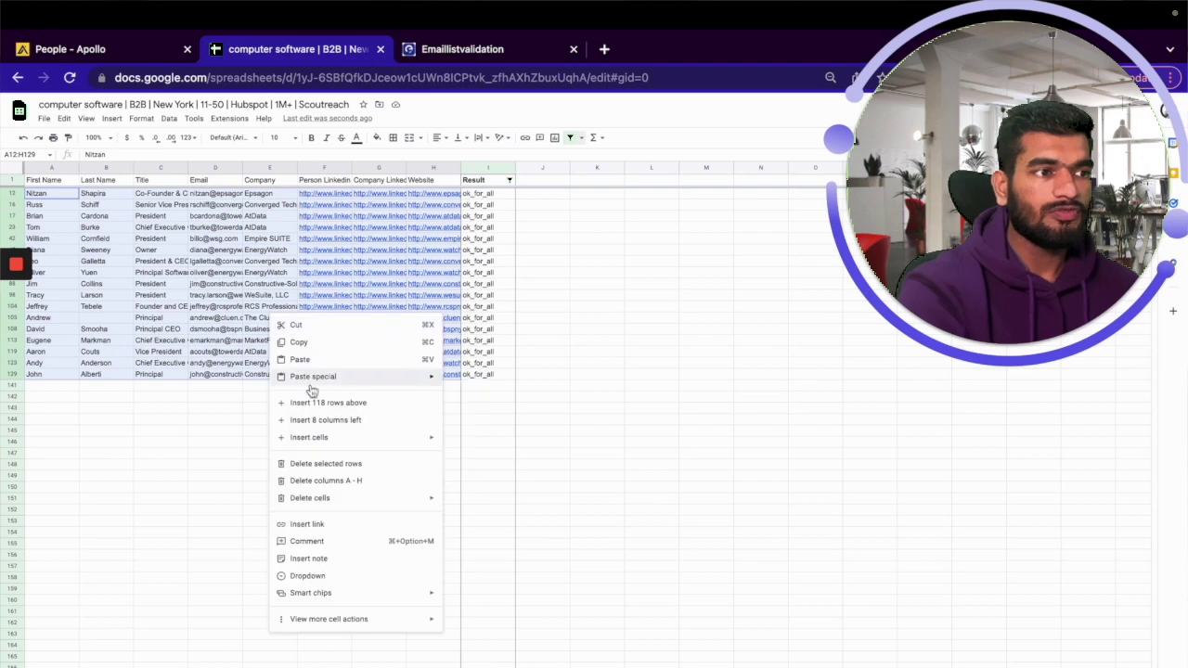
pyautogui.click(316, 464)
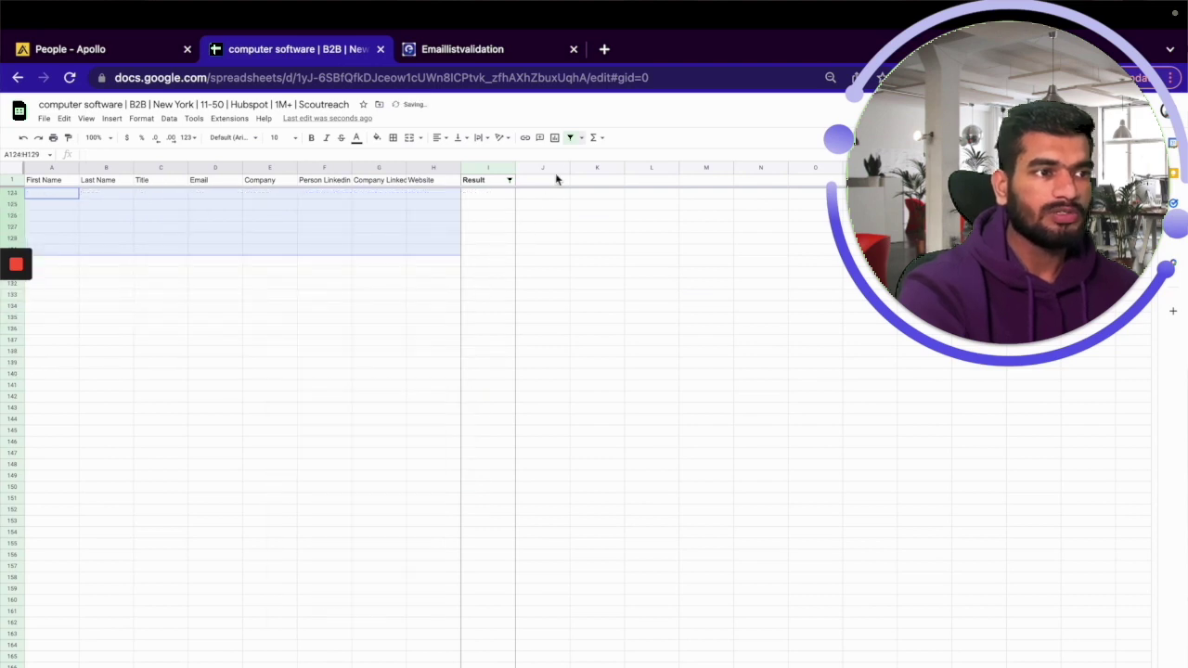
pyautogui.click(569, 141)
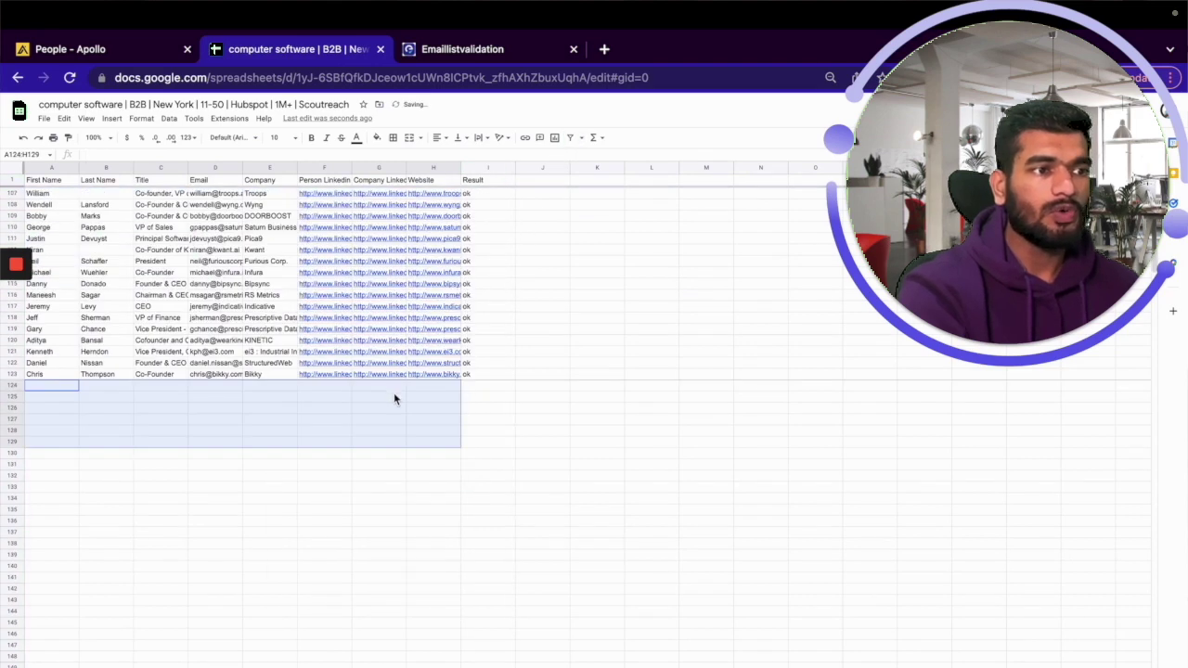
pyautogui.scroll(4, 418, 399)
pyautogui.scroll(4, 482, 325)
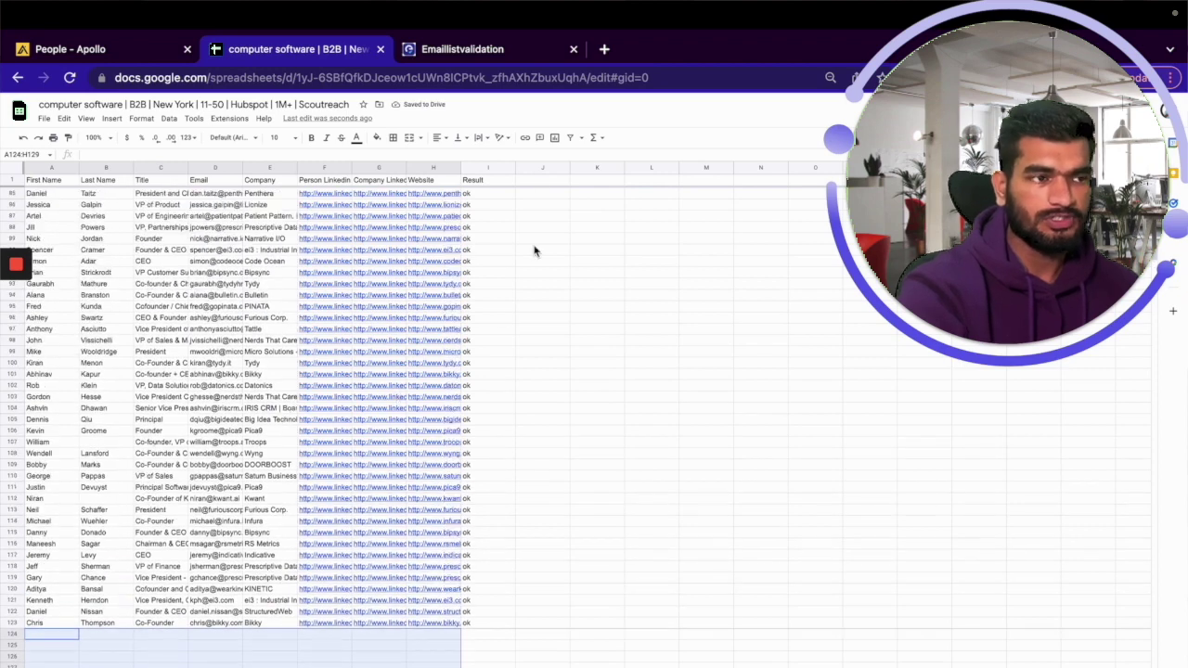
# Clear the Result column, then copy the lead block on the other sheet
pyautogui.click(493, 168)
pyautogui.press('Delete')
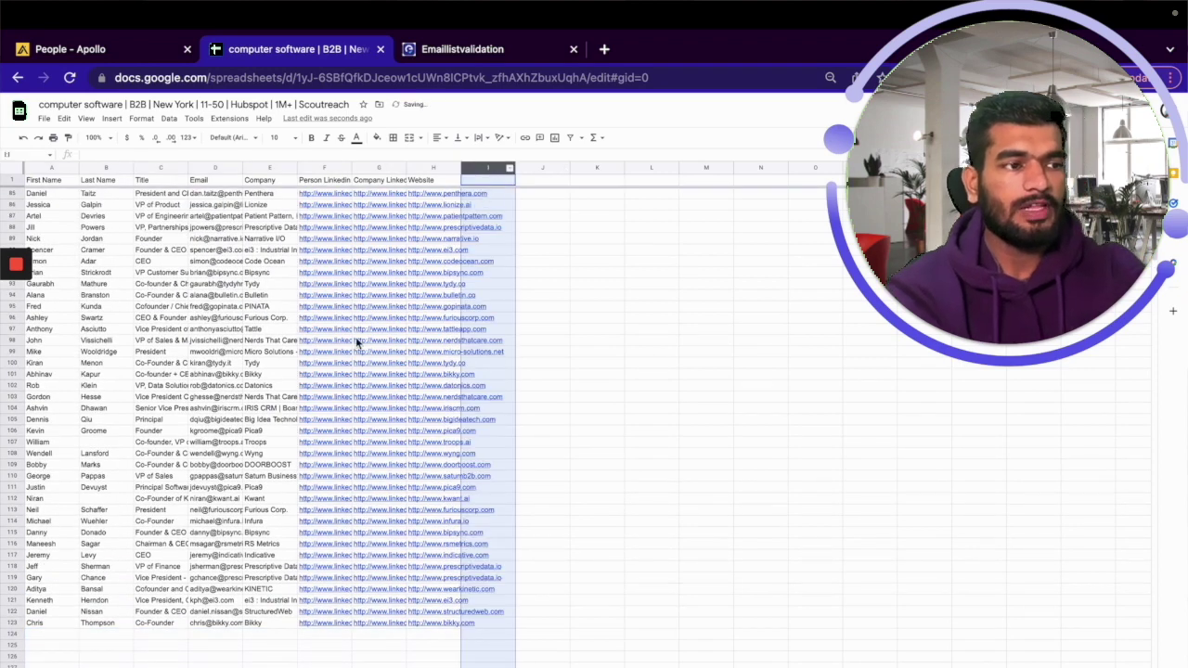
pyautogui.click(62, 636)
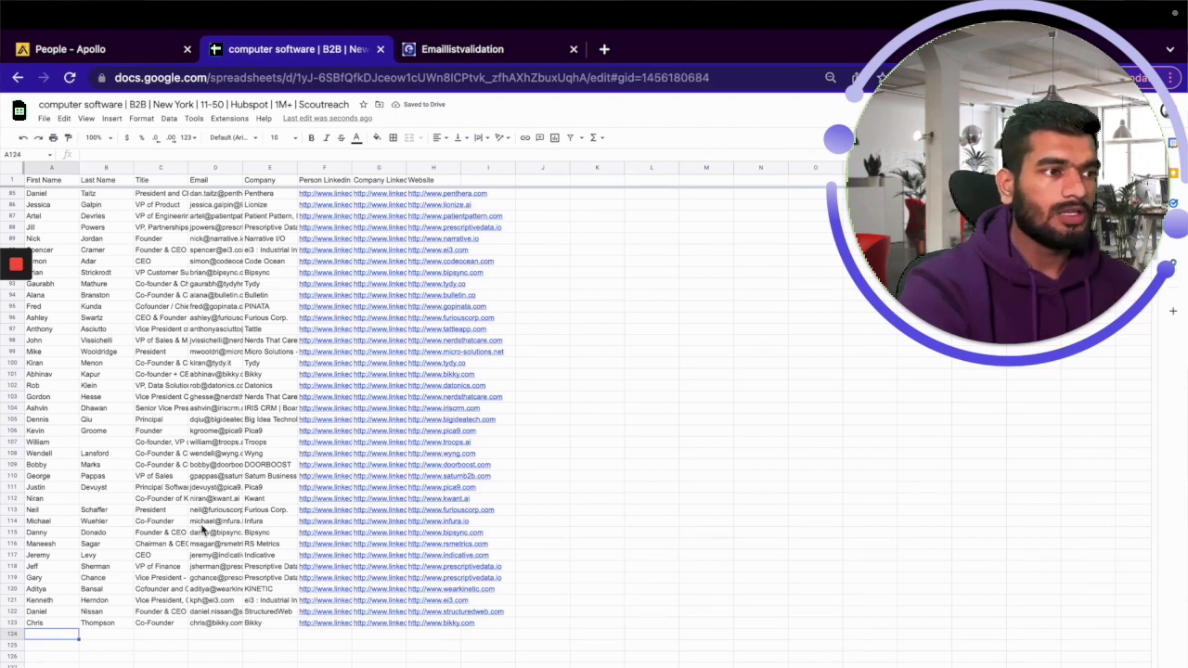
pyautogui.hotkey('alt', 'Down')
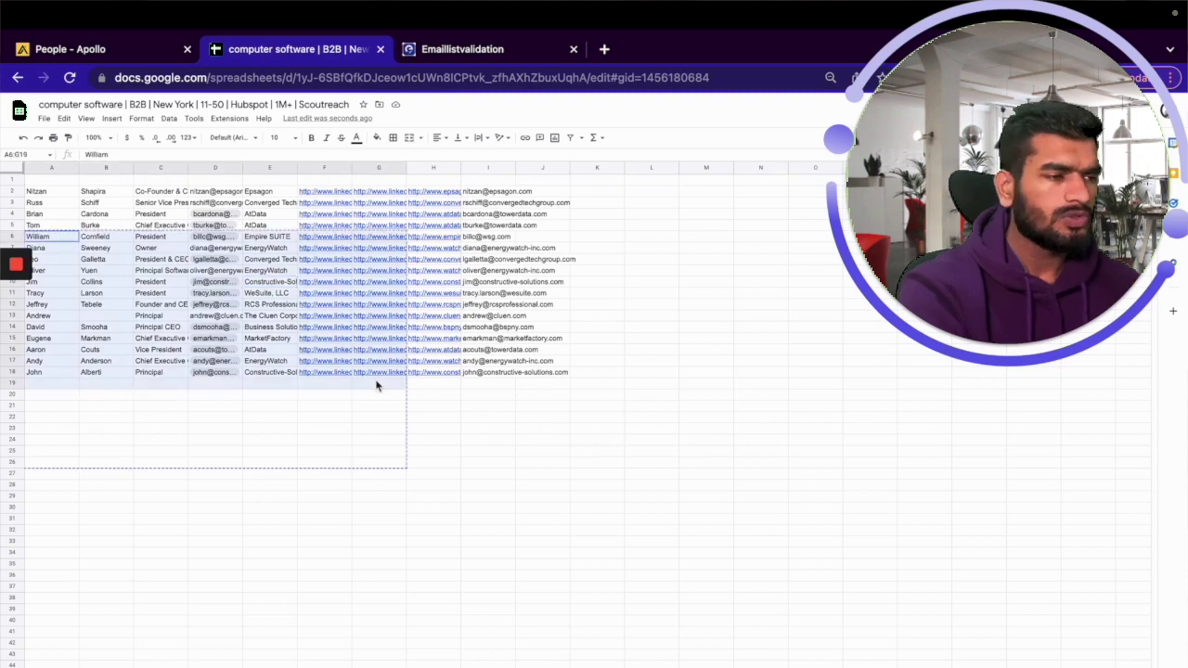
pyautogui.hotkey('ctrl', 'c')
# Add a filter on column D using the 'Custom formula is' condition
pyautogui.click(387, 428)
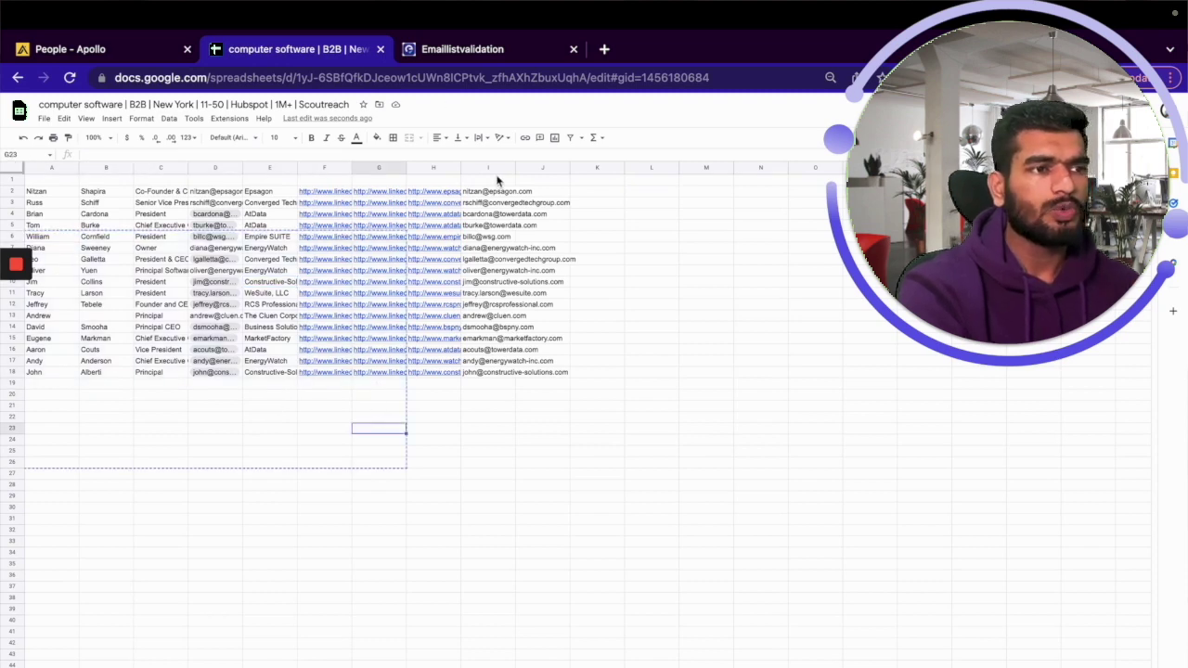
pyautogui.click(216, 167)
pyautogui.hotkey('ctrl', 'alt', 'r')
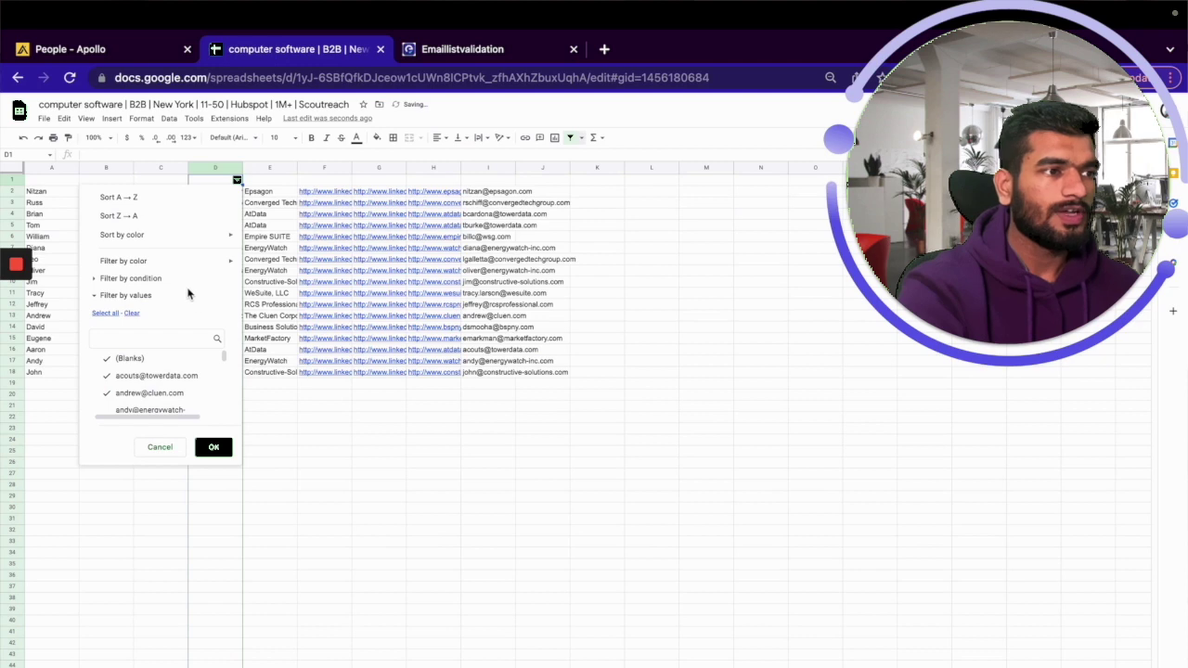
pyautogui.click(188, 282)
pyautogui.click(219, 299)
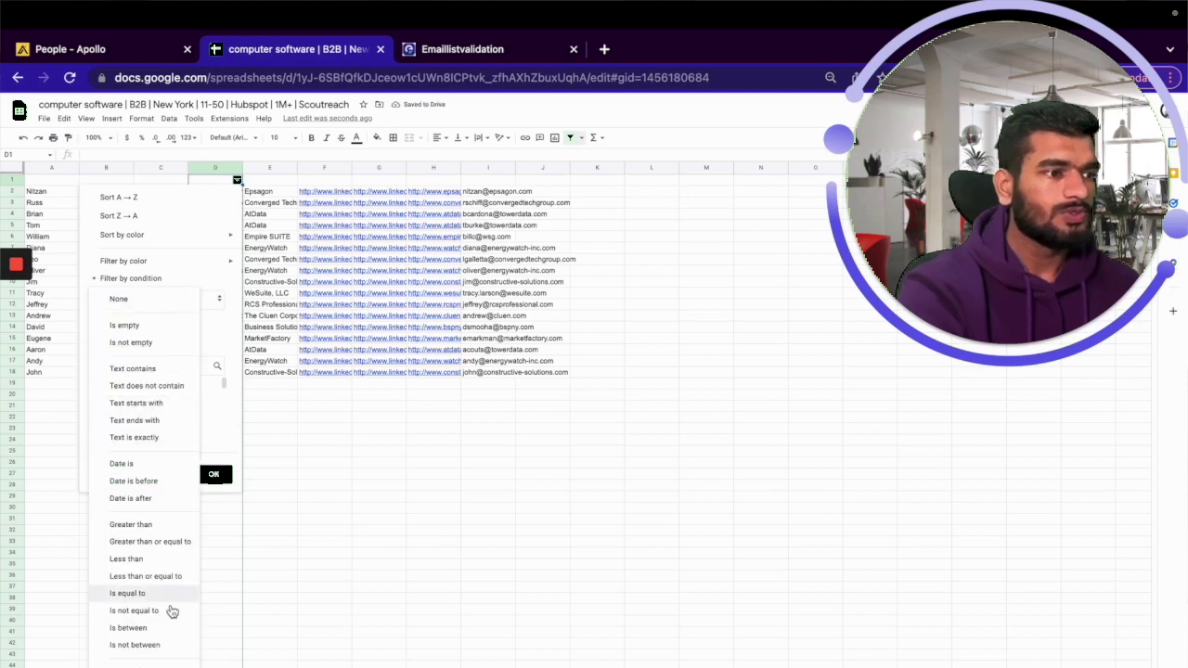
pyautogui.click(169, 663)
# Apply the custom formula =not(d2=I2) and select the mismatched-email leads
pyautogui.click(158, 325)
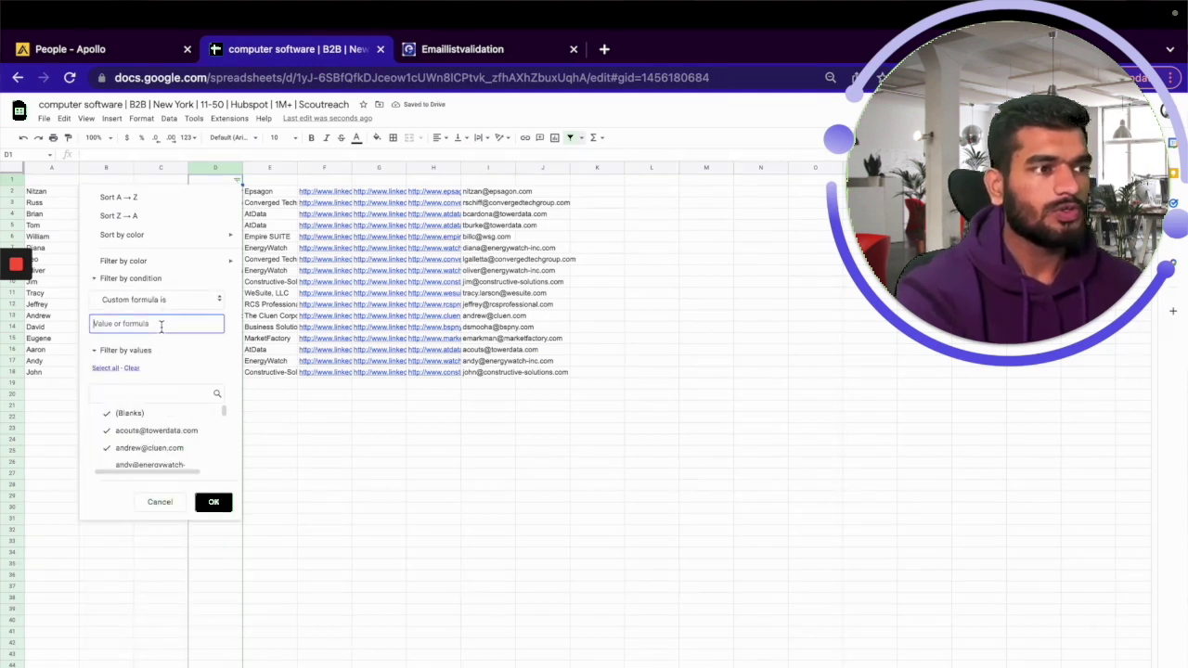
pyautogui.write('=not')
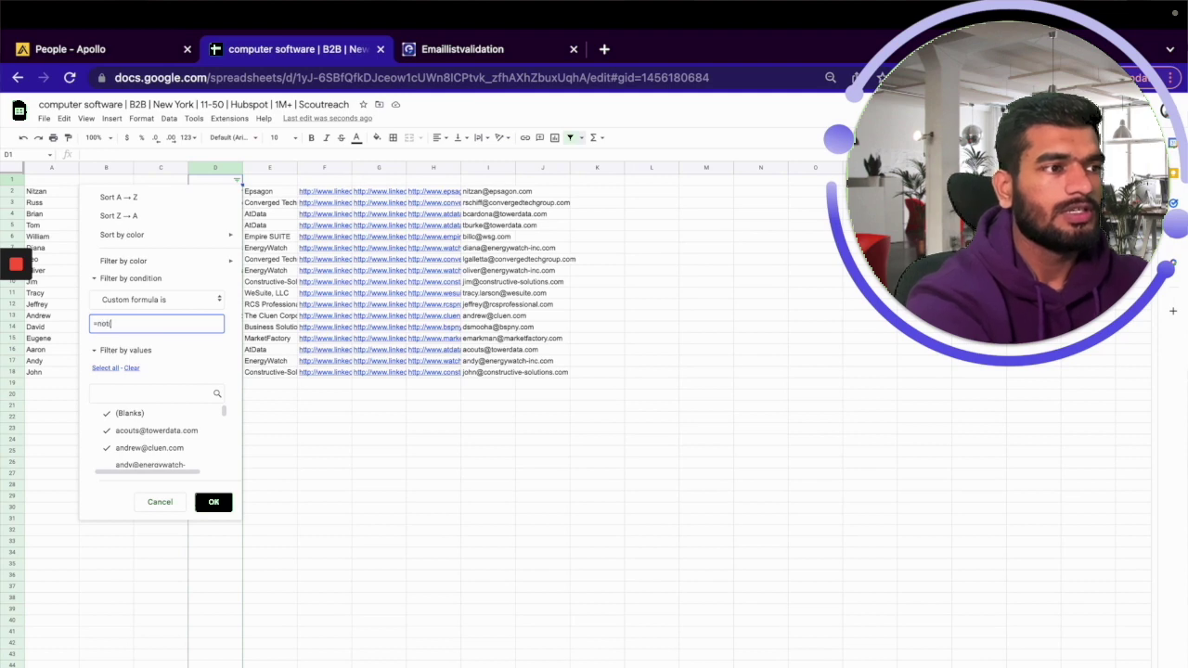
pyautogui.write('(d2')
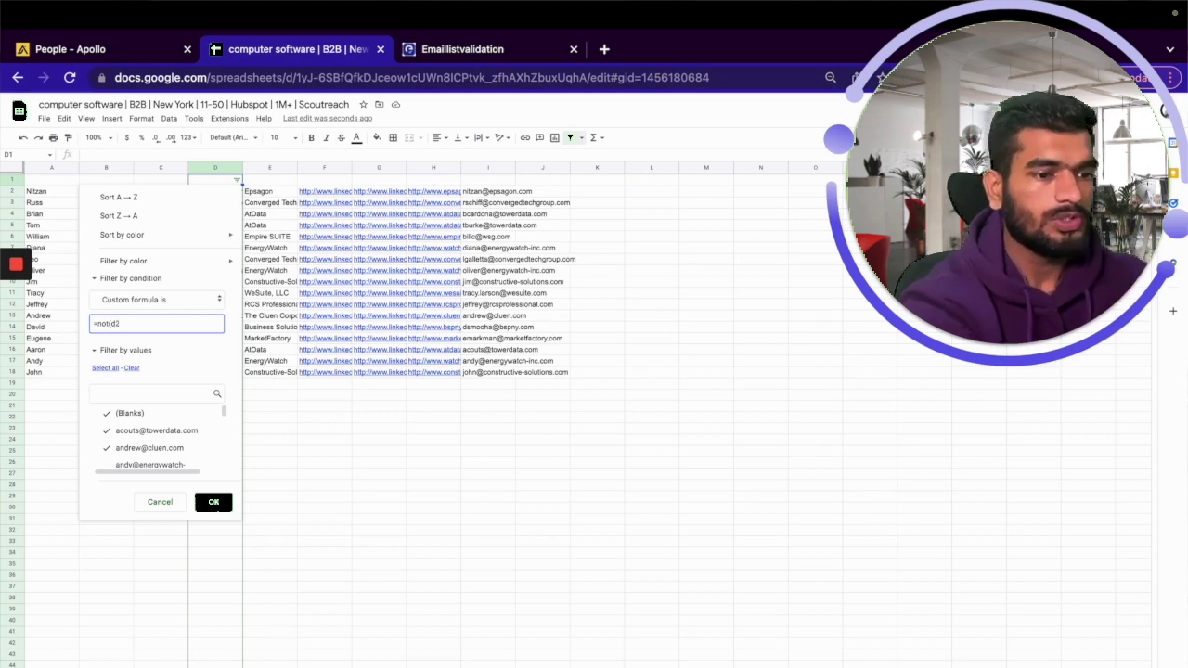
pyautogui.write('=')
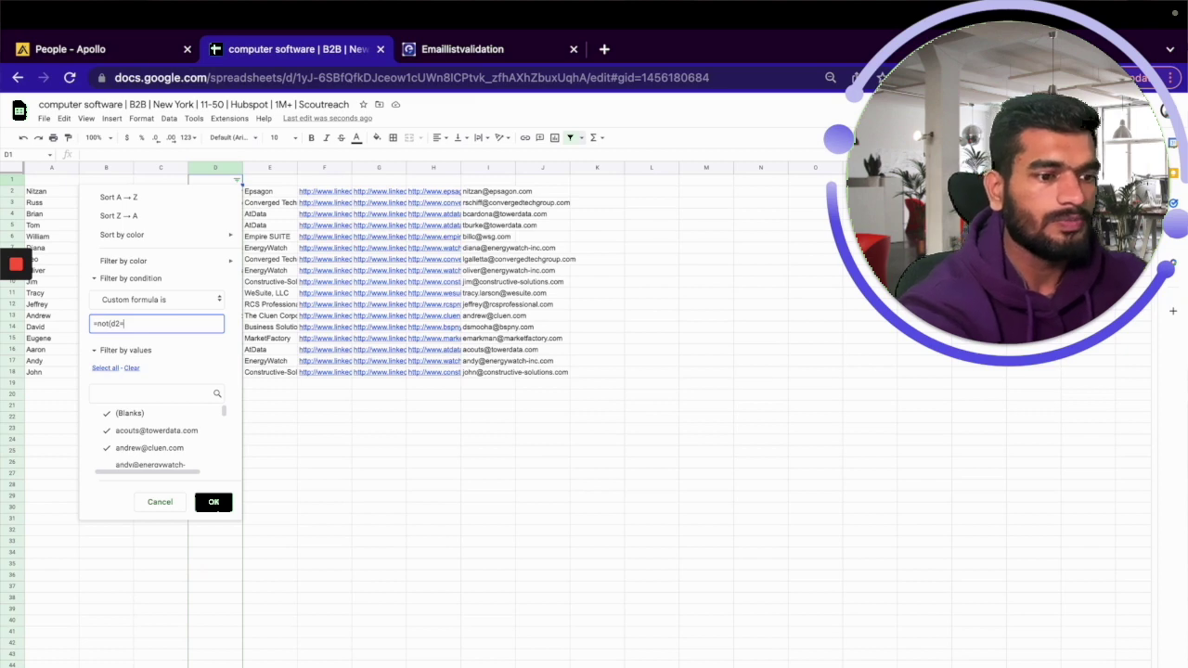
pyautogui.write('I2)')
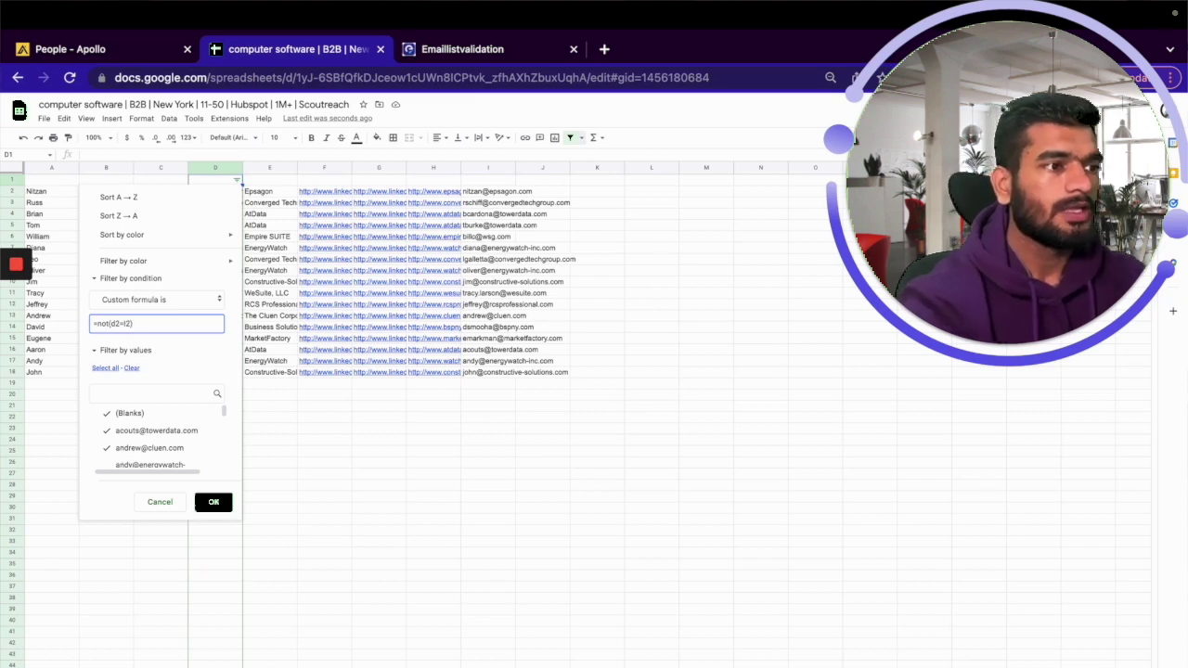
pyautogui.click(213, 501)
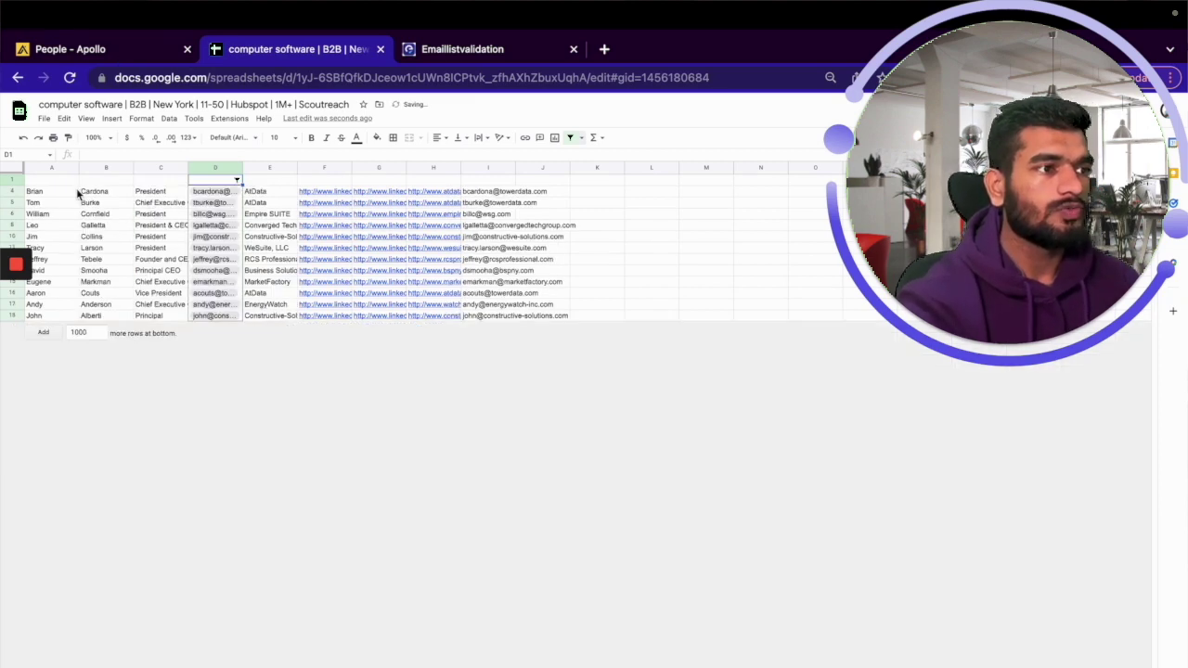
pyautogui.moveTo(78, 192); pyautogui.dragTo(431, 315)
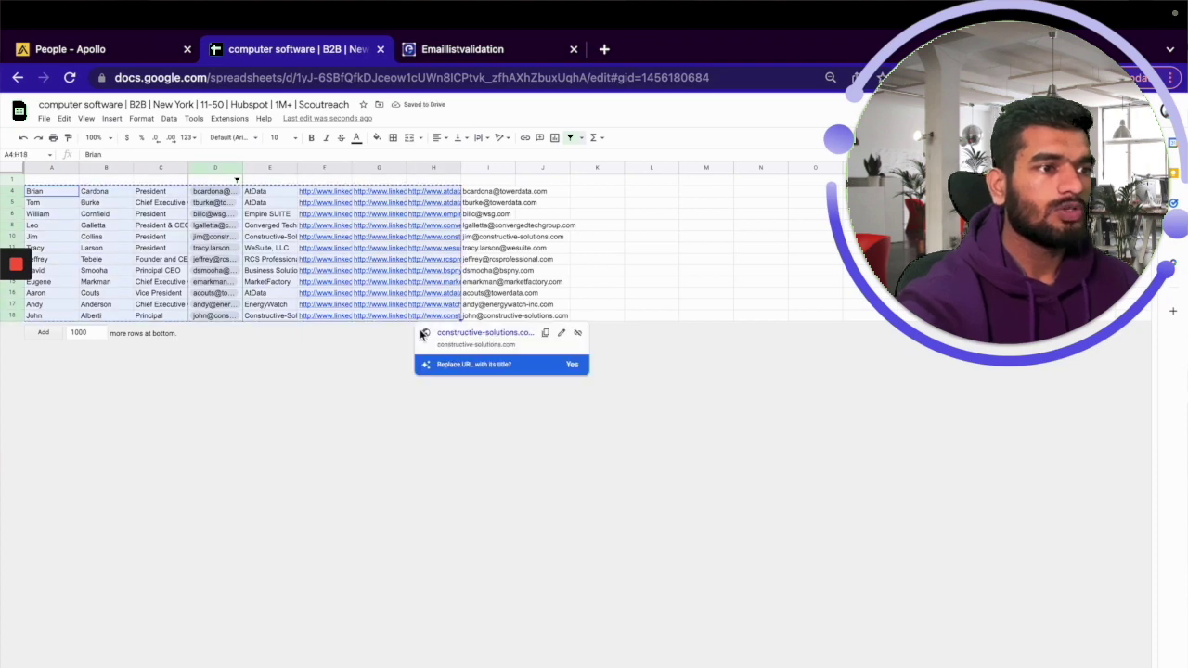
# Paste the mismatched-email leads at the bottom of the main lead sheet
pyautogui.hotkey('alt', 'Up')
pyautogui.hotkey('ctrl', 'v')
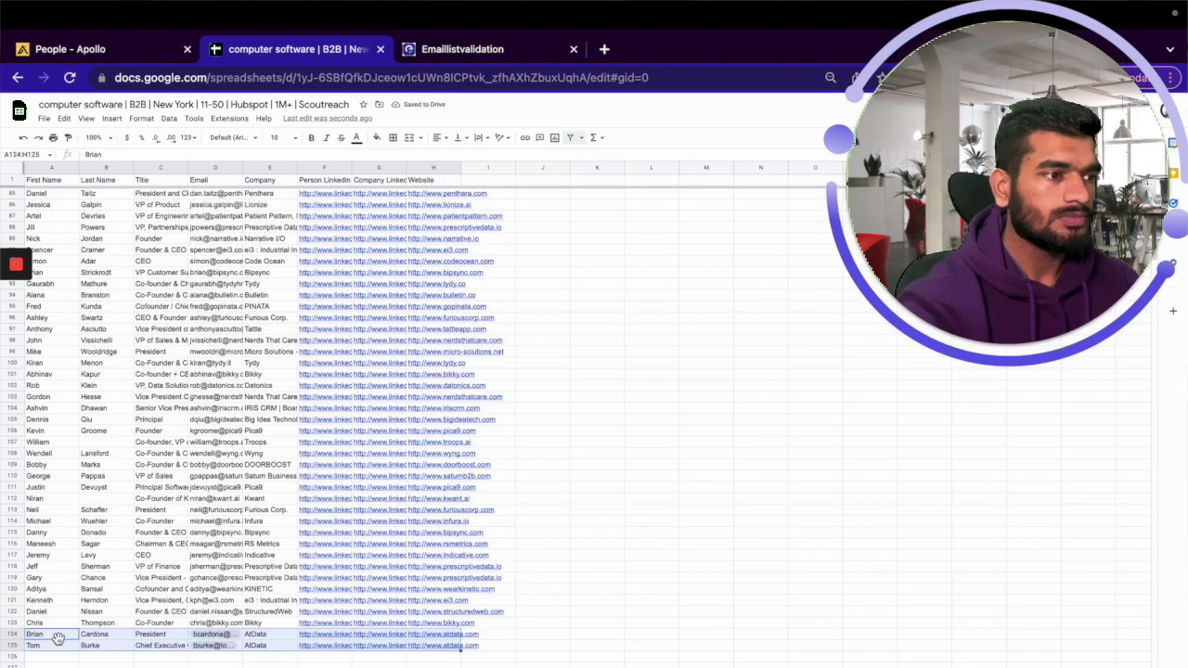
pyautogui.scroll(-5, 240, 647)
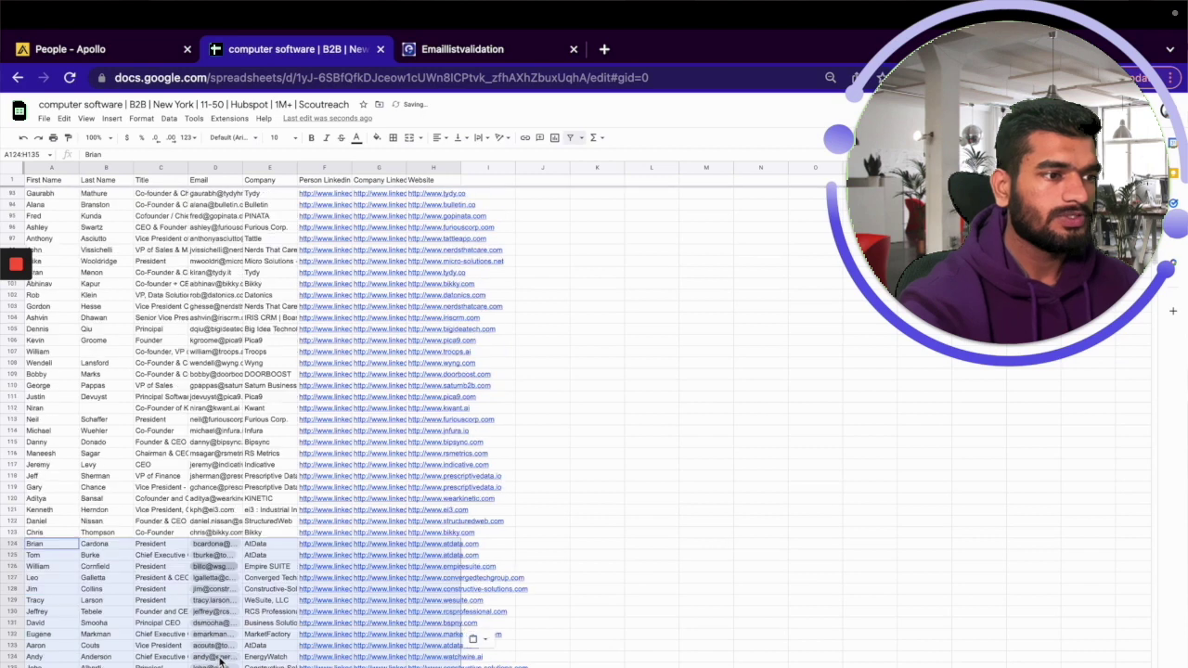
pyautogui.scroll(2, 225, 498)
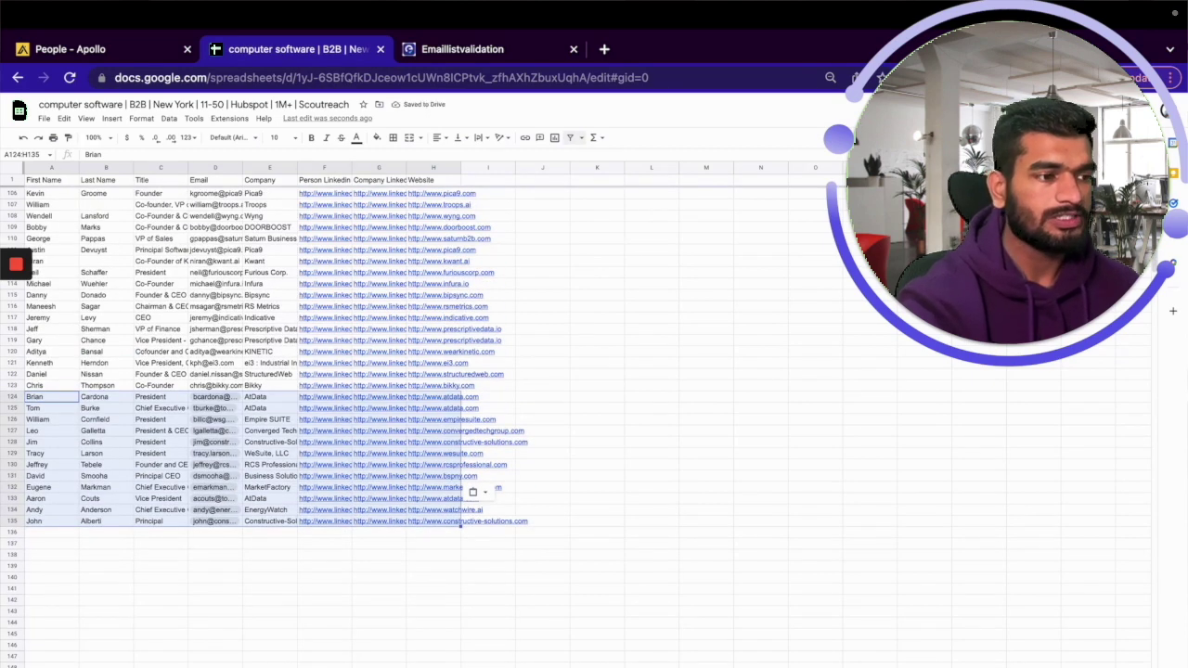
# Delete the mismatched-email rows from the comparison sheet
pyautogui.hotkey('alt', 'Down')
pyautogui.rightClick(168, 238)
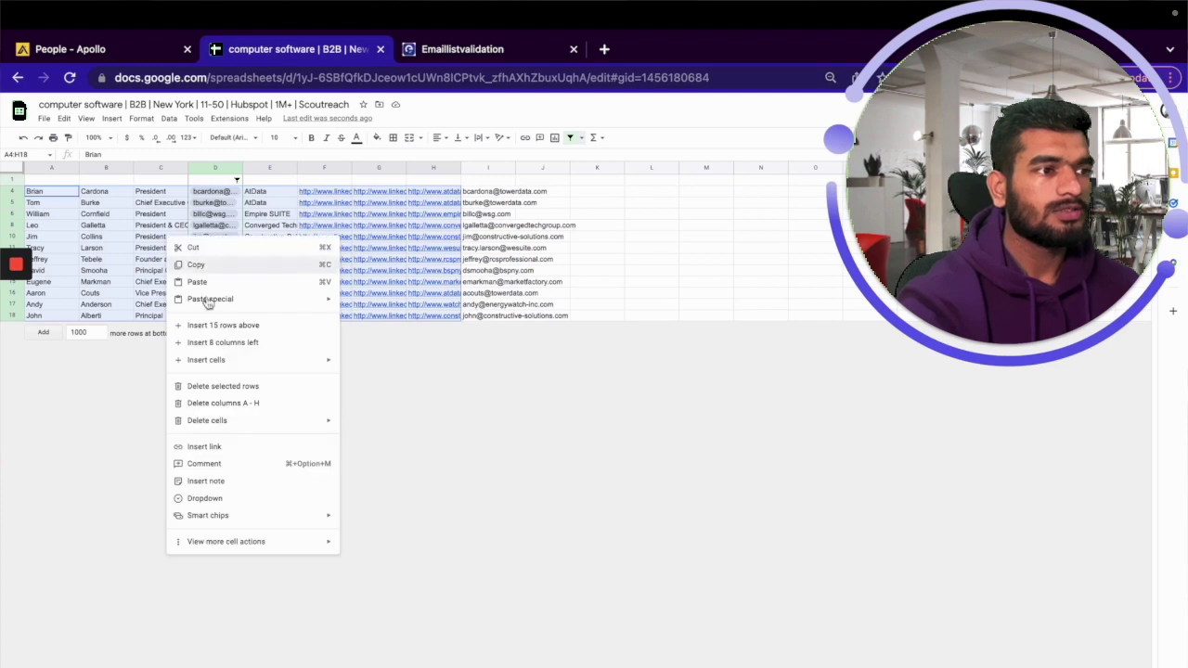
pyautogui.click(224, 386)
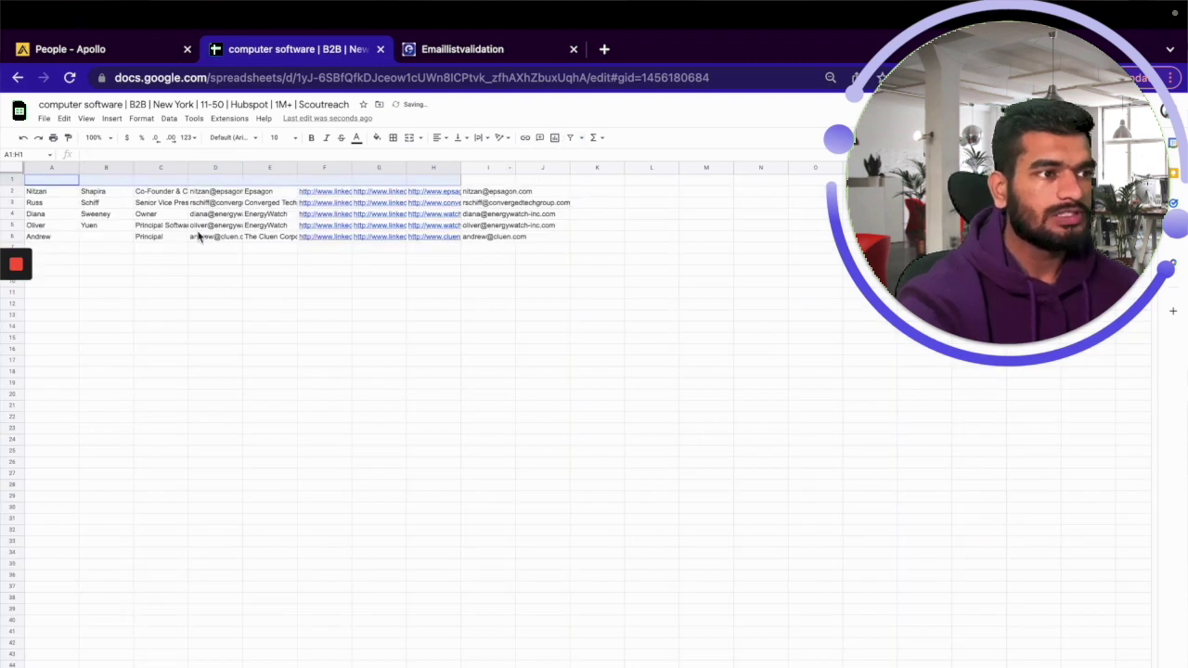
# Copy the five remaining leads into another sheet, then return to the main list
pyautogui.moveTo(74, 191); pyautogui.dragTo(369, 230)
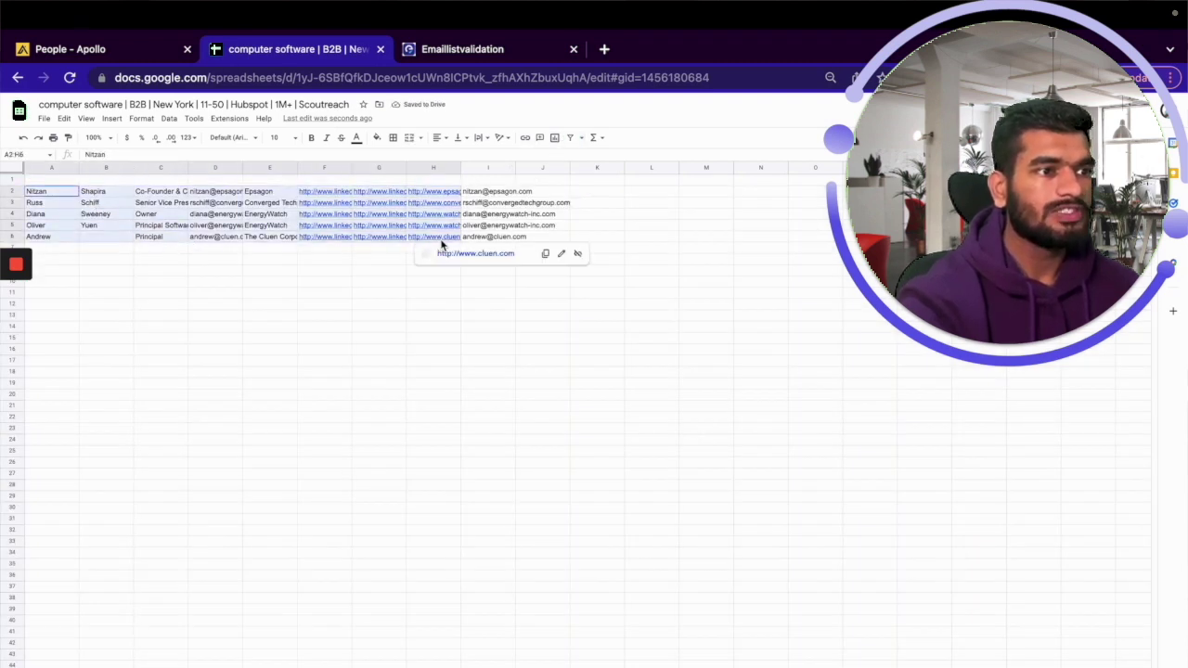
pyautogui.click(169, 664)
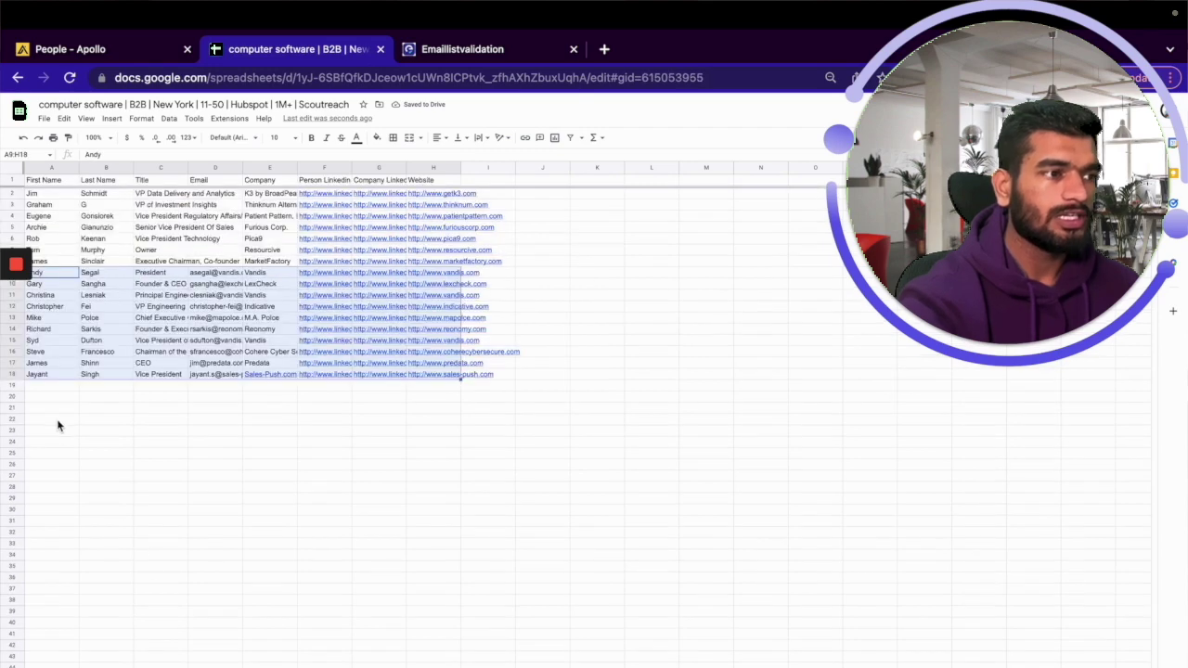
pyautogui.hotkey('ctrl', 'v')
pyautogui.click(93, 662)
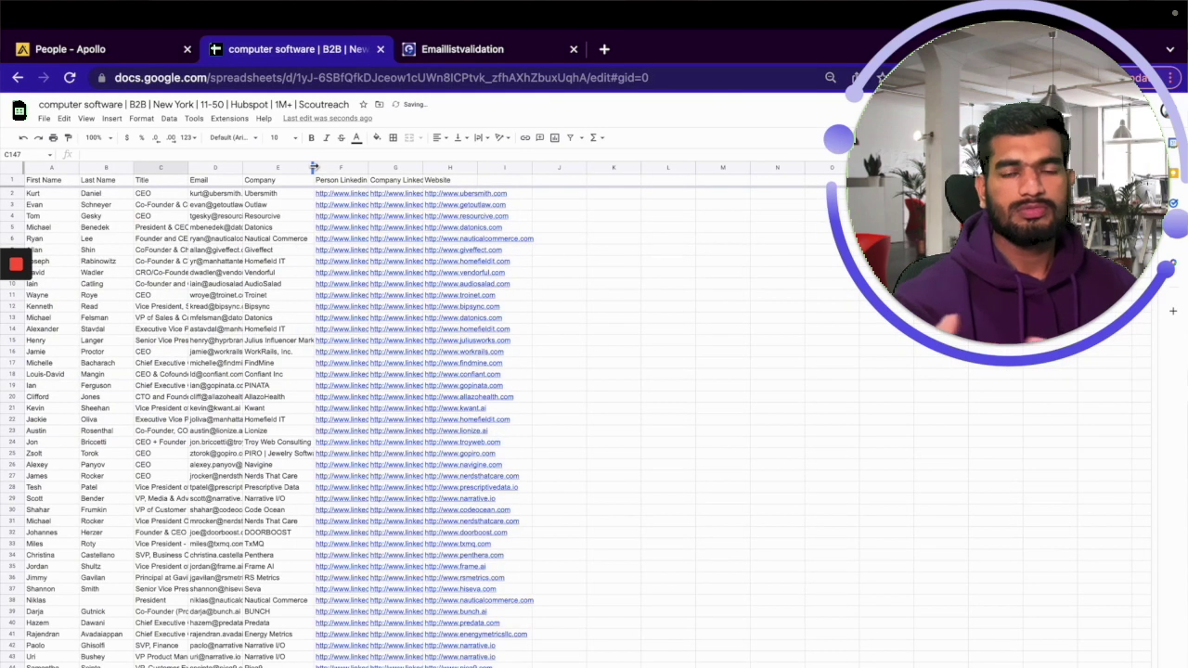